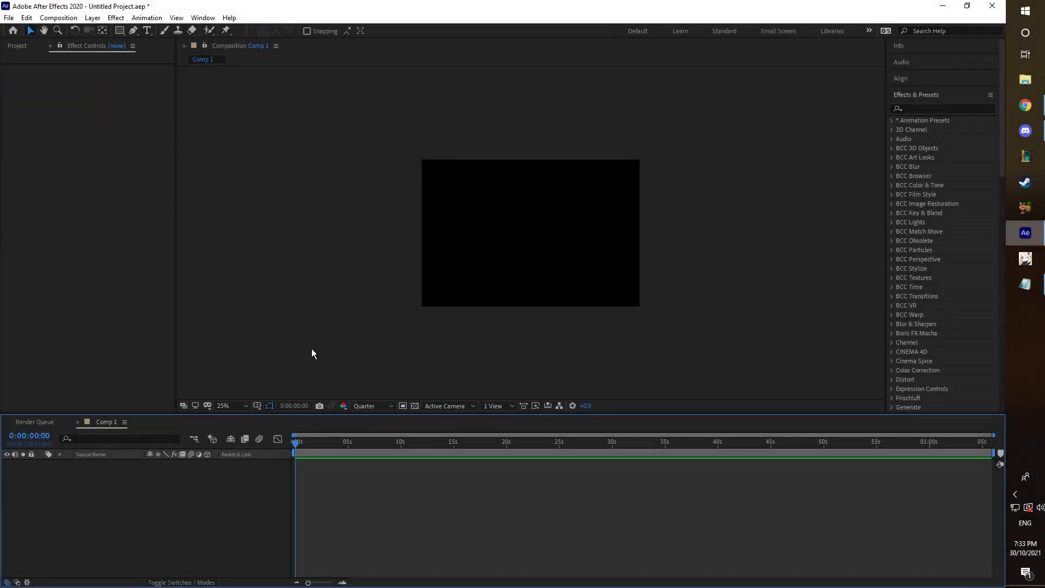
Step: Draw a wide rectangle in Comp 1 with the Rectangle Tool
{"action": "right_click", "coordinate": [368, 476]}
{"action": "mouse_move", "coordinate": [410, 357]}
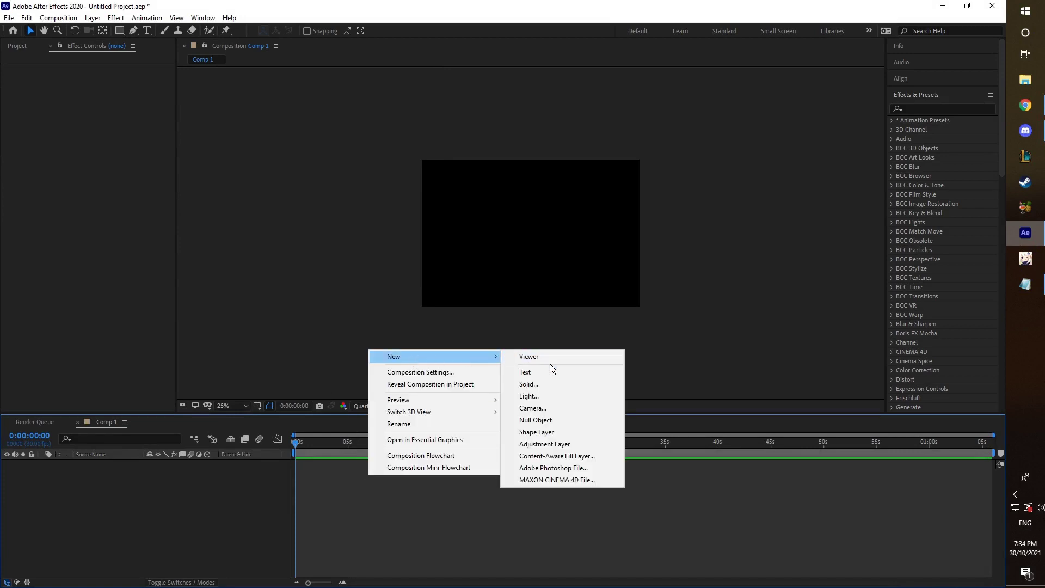
{"action": "left_click", "coordinate": [309, 450]}
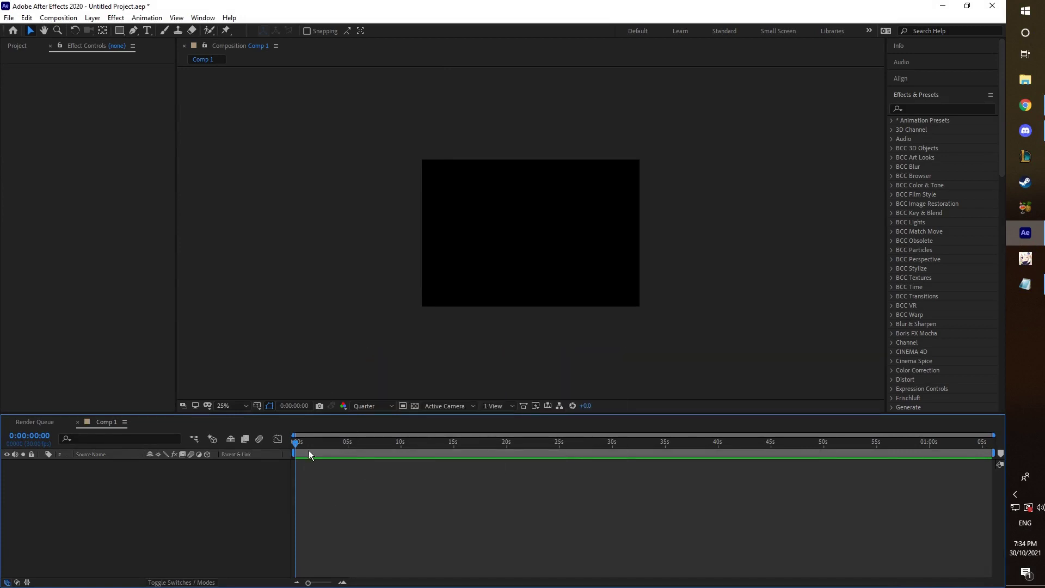
{"action": "mouse_move", "coordinate": [121, 32]}
{"action": "left_mouse_down"}
{"action": "mouse_move", "coordinate": [216, 83]}
{"action": "mouse_move", "coordinate": [171, 33]}
{"action": "left_mouse_up"}
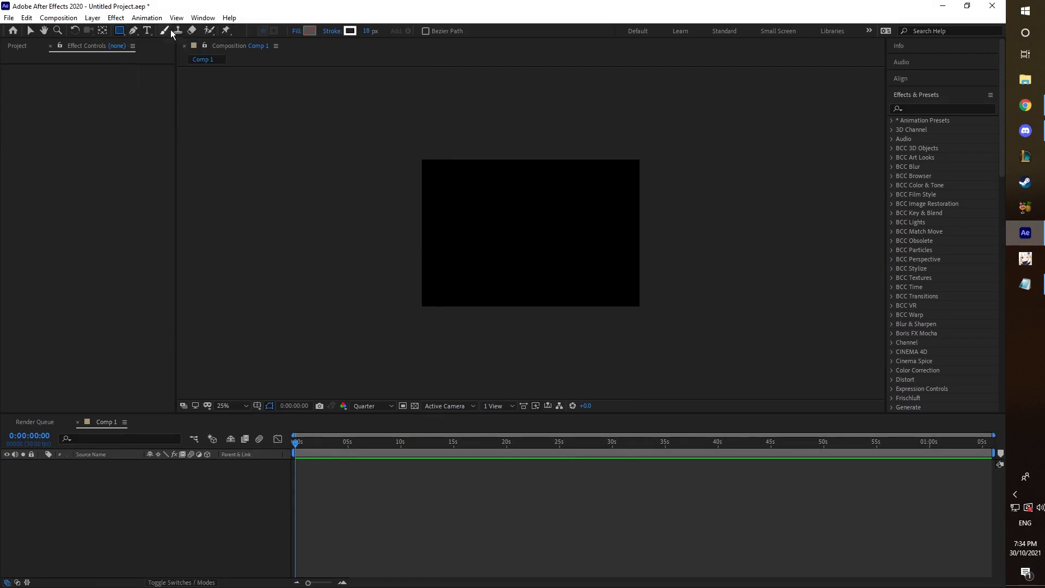
{"action": "left_click_drag", "start_coordinate": [455, 205], "coordinate": [620, 236]}
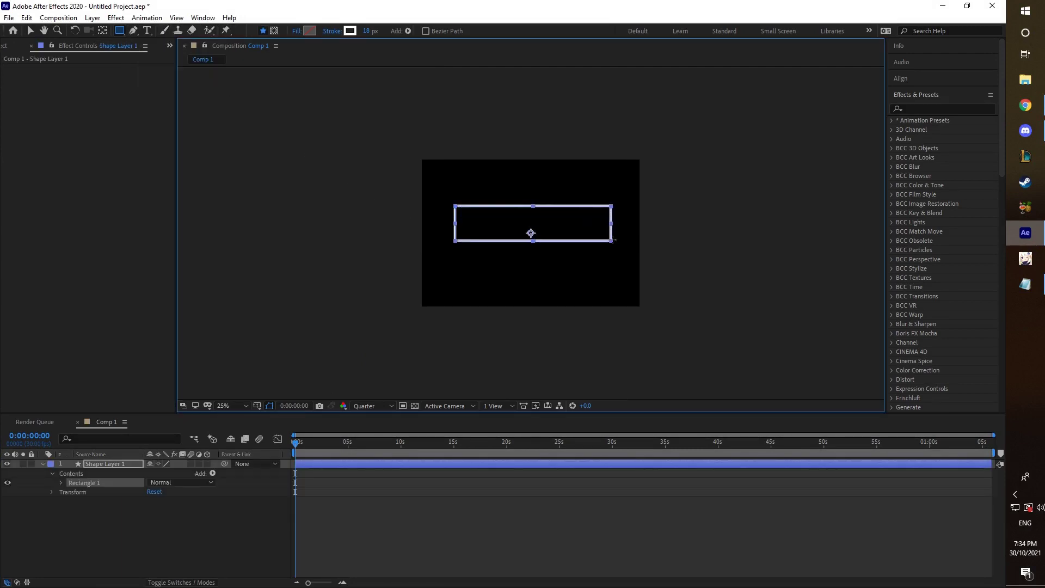
Step: Centre the rectangle's anchor point and the layer in the composition
{"action": "key", "text": "v"}
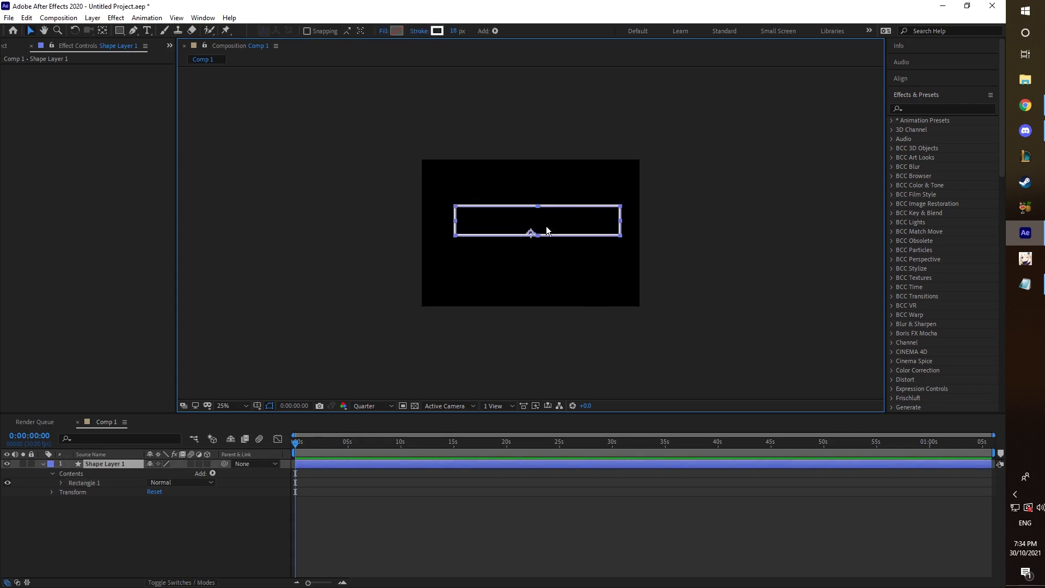
{"action": "key", "text": "ctrl+alt+Home"}
{"action": "key", "text": "ctrl+Home"}
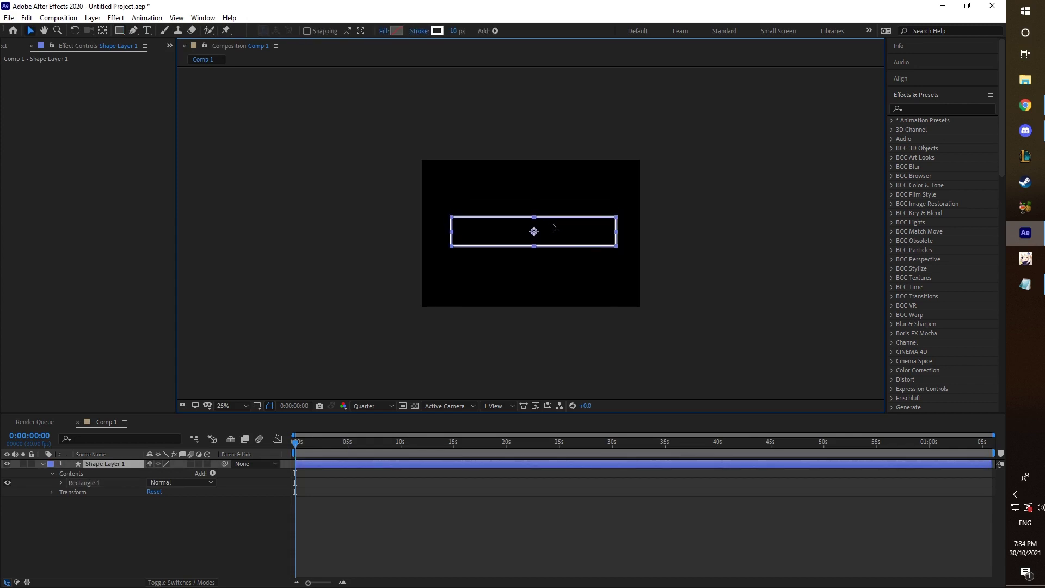
{"action": "left_click", "coordinate": [342, 527]}
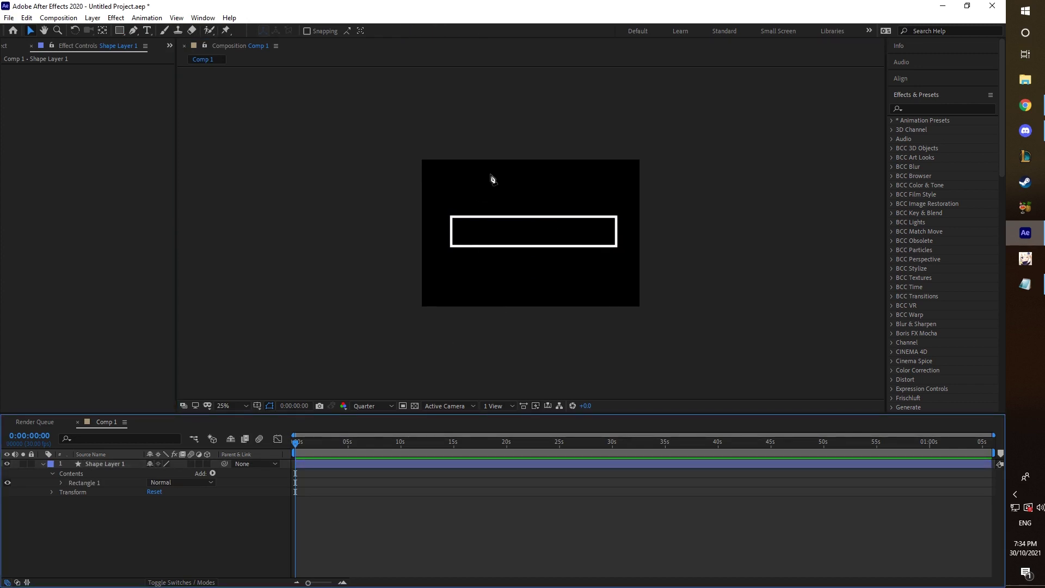
Step: Draw a closed parallelogram above the rectangle with the Pen Tool as Shape Layer 2
{"action": "key", "text": "g"}
{"action": "left_click", "coordinate": [512, 170]}
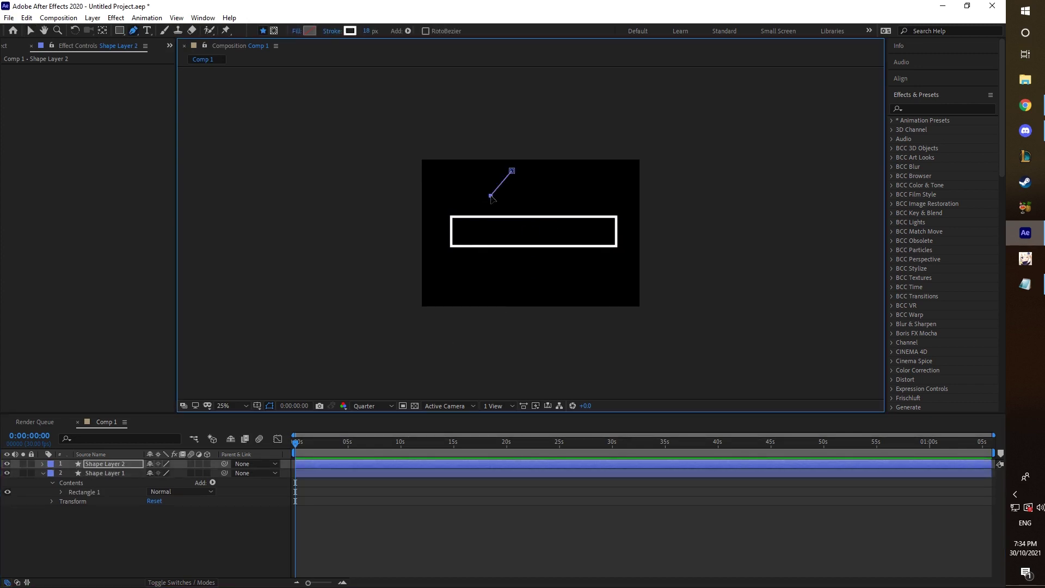
{"action": "left_click", "coordinate": [585, 198]}
{"action": "left_click", "coordinate": [618, 178]}
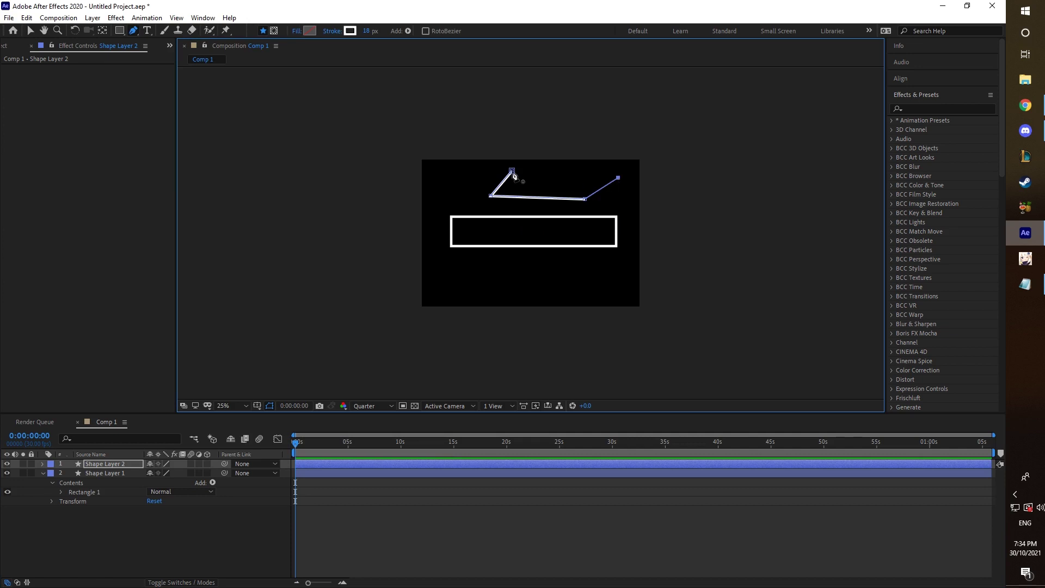
{"action": "left_click", "coordinate": [475, 546]}
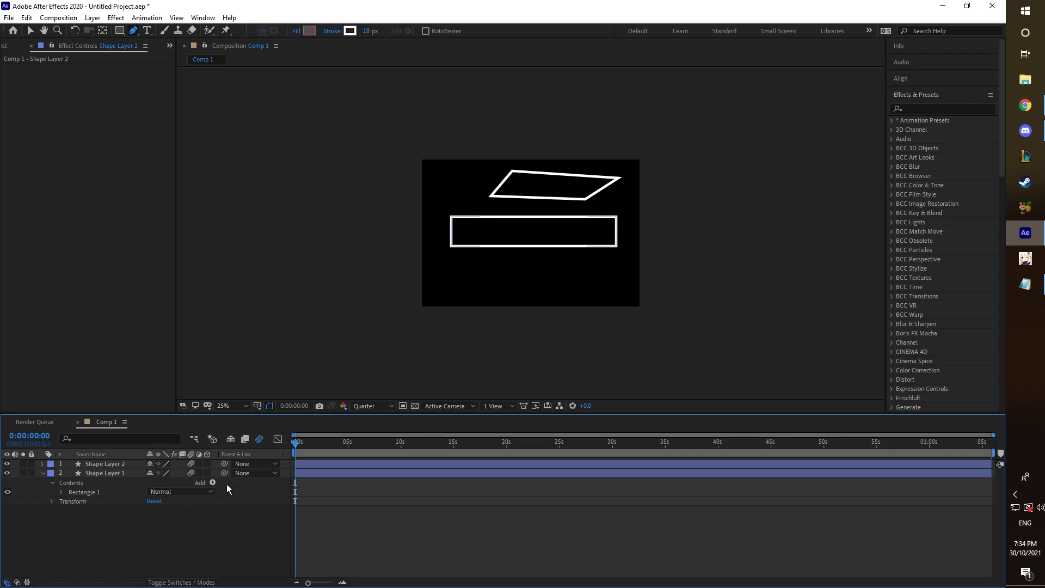
Step: Add Dashes to Shape Layer 1's Stroke 1 and zoom the view to 50%
{"action": "left_click", "coordinate": [291, 474]}
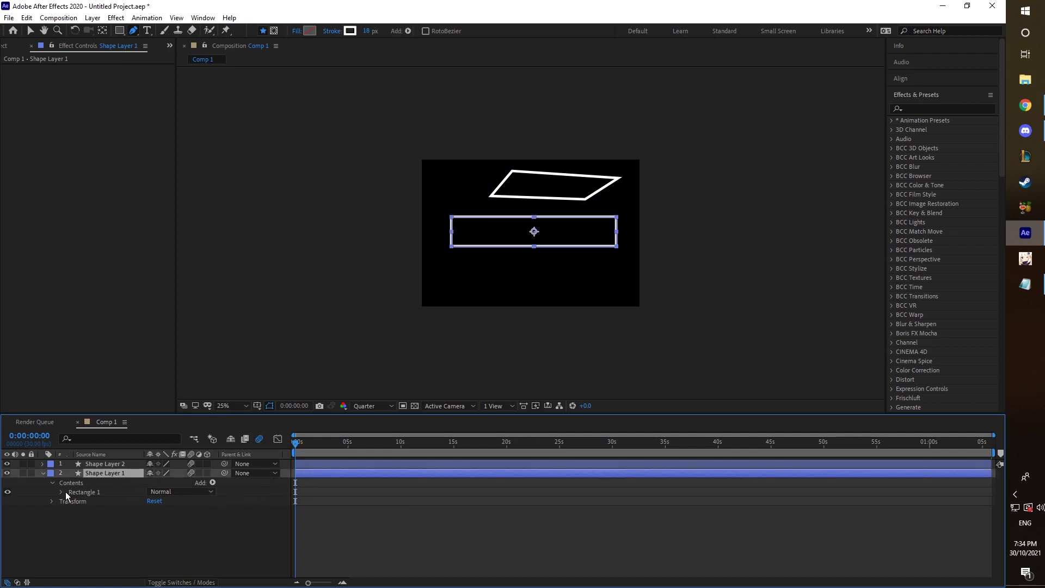
{"action": "left_click", "coordinate": [53, 483]}
{"action": "left_click", "coordinate": [43, 473]}
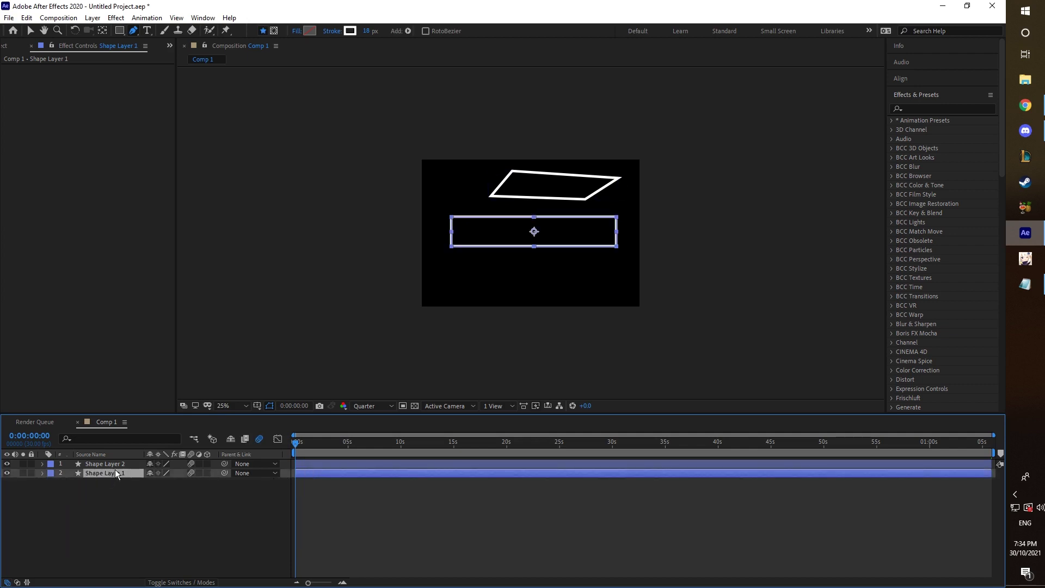
{"action": "left_click", "coordinate": [42, 473]}
{"action": "left_click", "coordinate": [52, 483]}
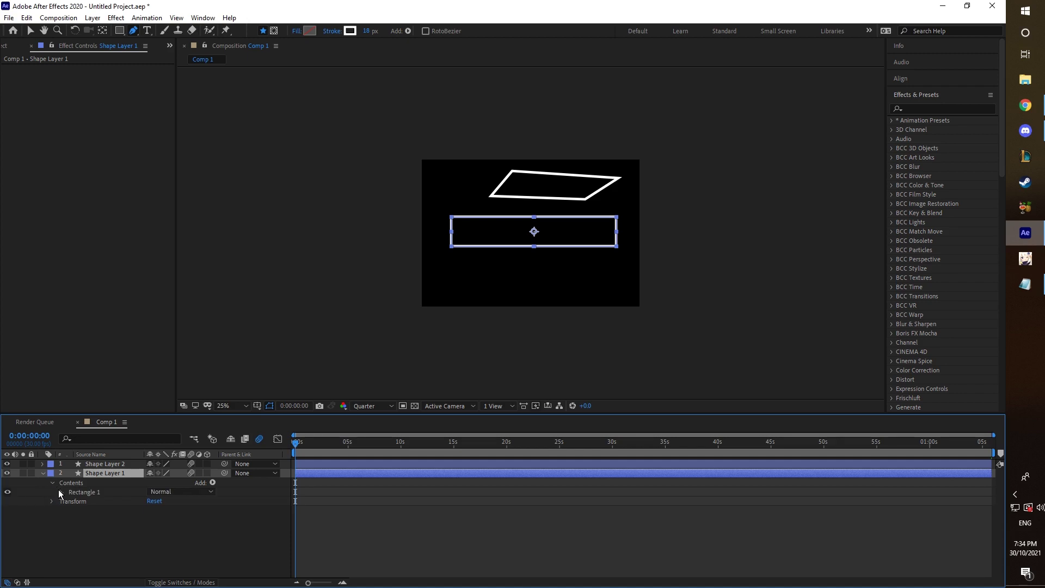
{"action": "left_click", "coordinate": [61, 492]}
{"action": "left_click", "coordinate": [70, 511]}
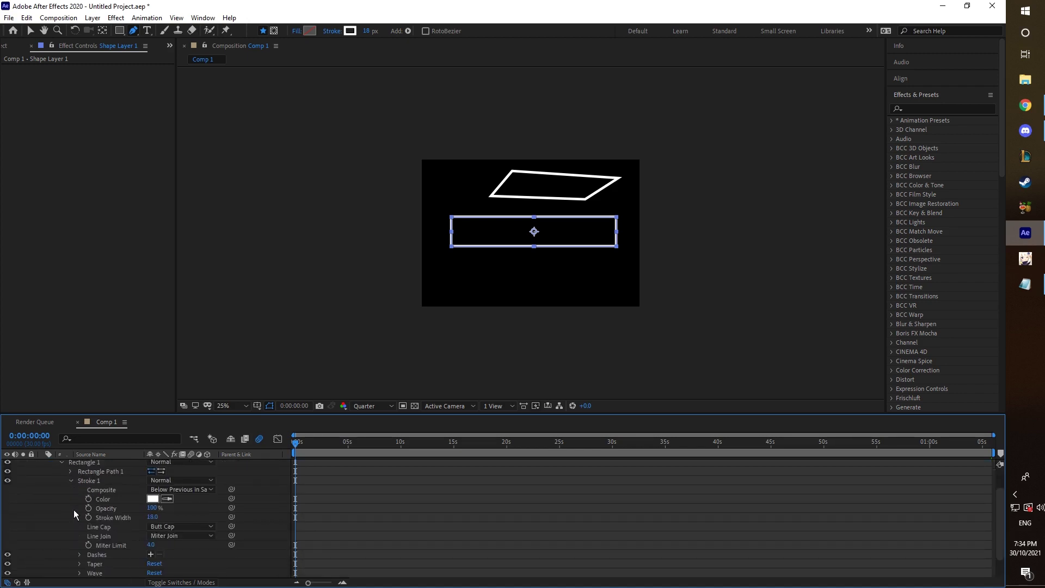
{"action": "scroll", "coordinate": [179, 548], "scroll_direction": "down", "scroll_amount": 2}
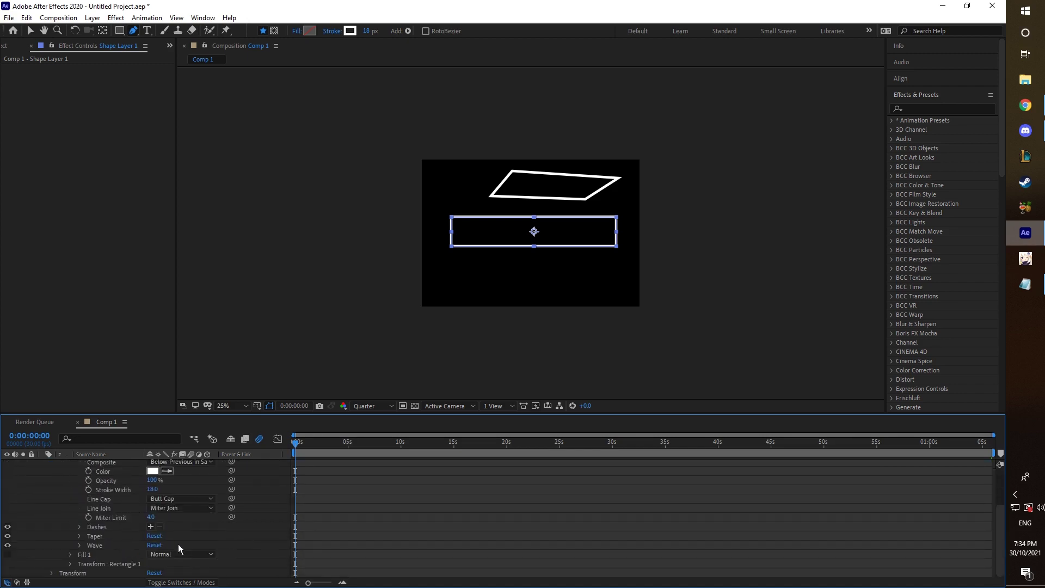
{"action": "left_click", "coordinate": [151, 527]}
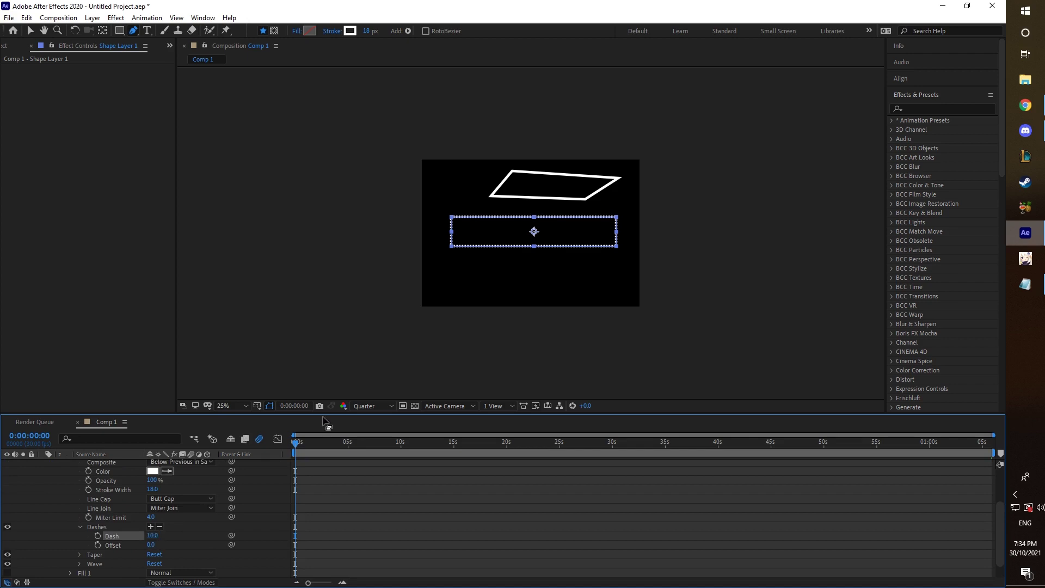
{"action": "key", "text": "period"}
Step: Raise the rectangle's Dash to about 363 and keyframe Offset 0.0 at 0:00
{"action": "left_click", "coordinate": [269, 408]}
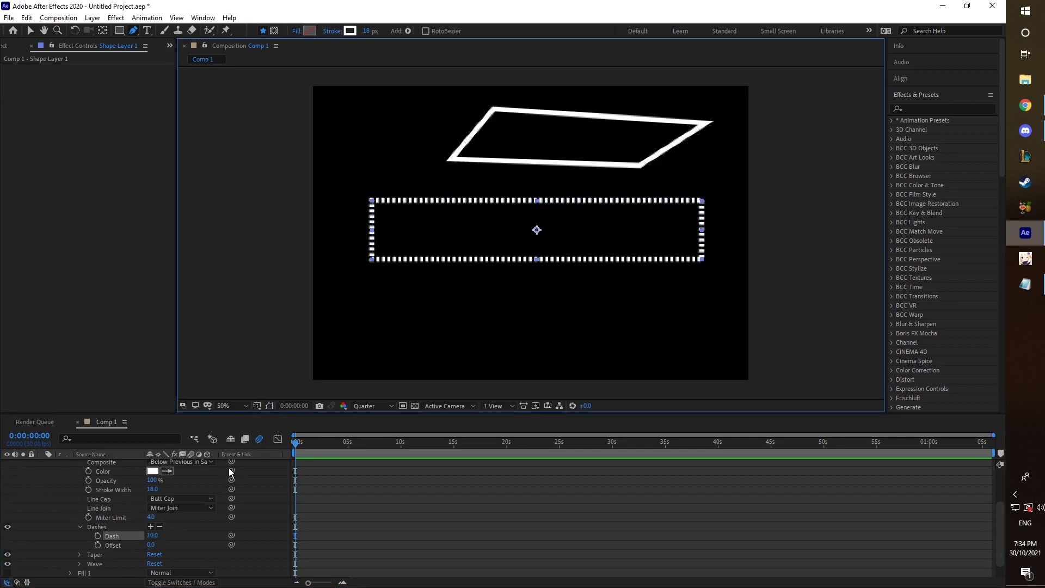
{"action": "mouse_move", "coordinate": [153, 538]}
{"action": "left_mouse_down"}
{"action": "mouse_move", "coordinate": [409, 462]}
{"action": "mouse_move", "coordinate": [267, 483]}
{"action": "mouse_move", "coordinate": [295, 484]}
{"action": "left_mouse_up"}
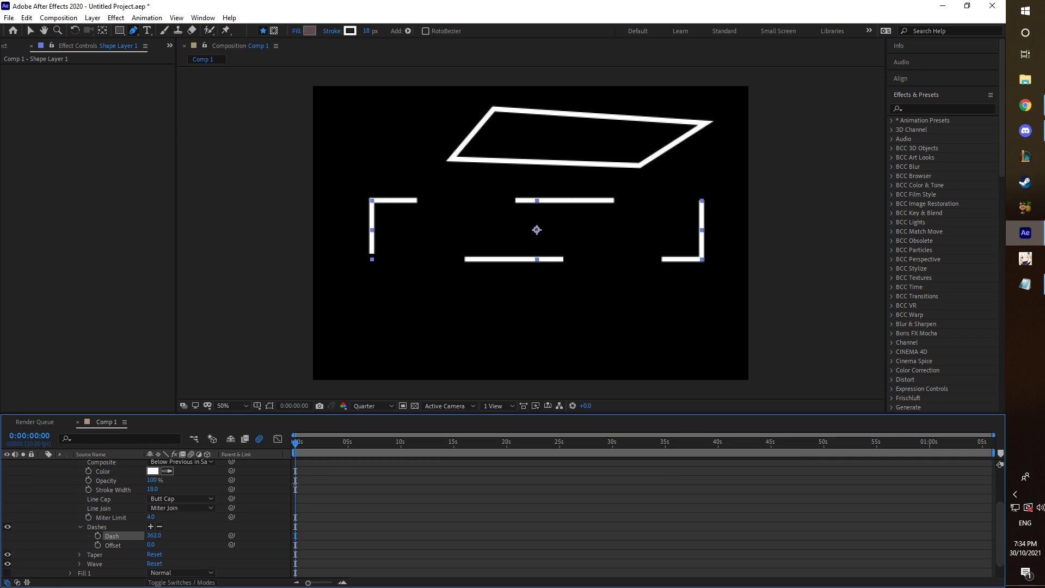
{"action": "left_click", "coordinate": [97, 545]}
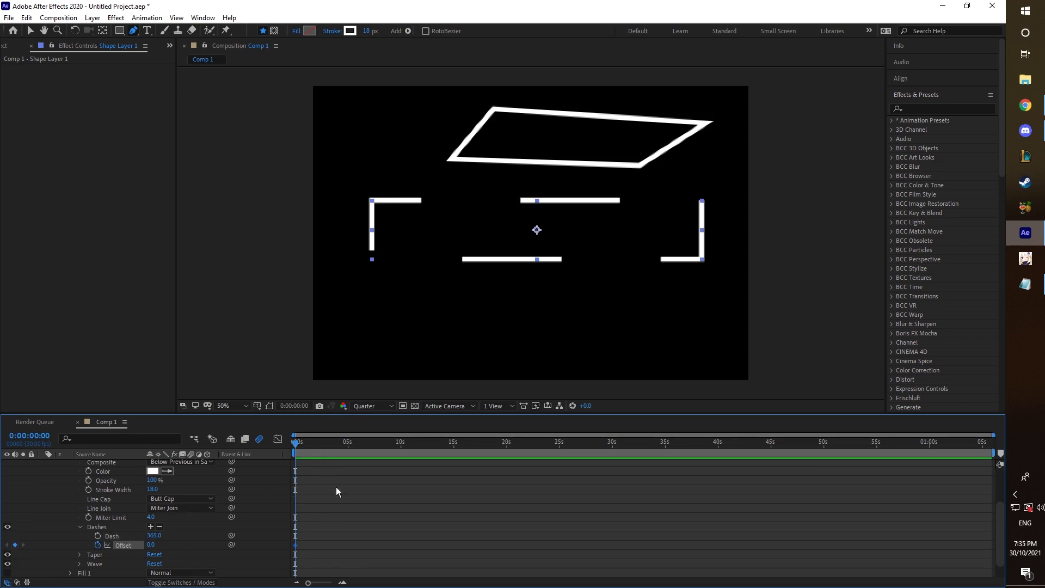
{"action": "scroll", "coordinate": [343, 506], "scroll_direction": "up", "scroll_amount": 2}
Step: Keyframe the rectangle's dash Offset at 800 on frame 20 and preview the animation
{"action": "left_click", "coordinate": [343, 582]}
{"action": "left_click", "coordinate": [343, 582]}
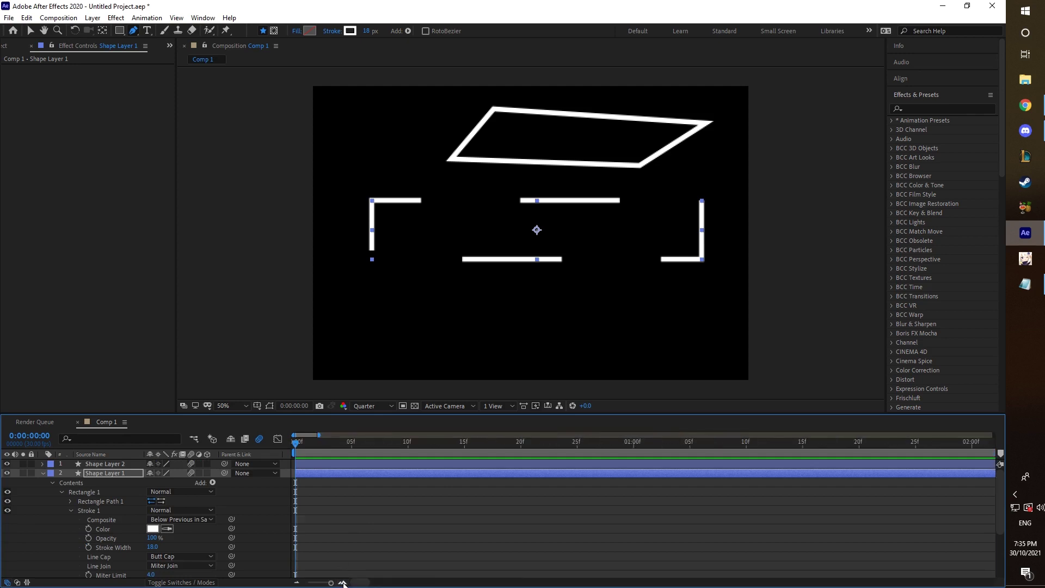
{"action": "scroll", "coordinate": [351, 546], "scroll_direction": "down", "scroll_amount": 3}
{"action": "left_click_drag", "start_coordinate": [311, 444], "coordinate": [375, 442]}
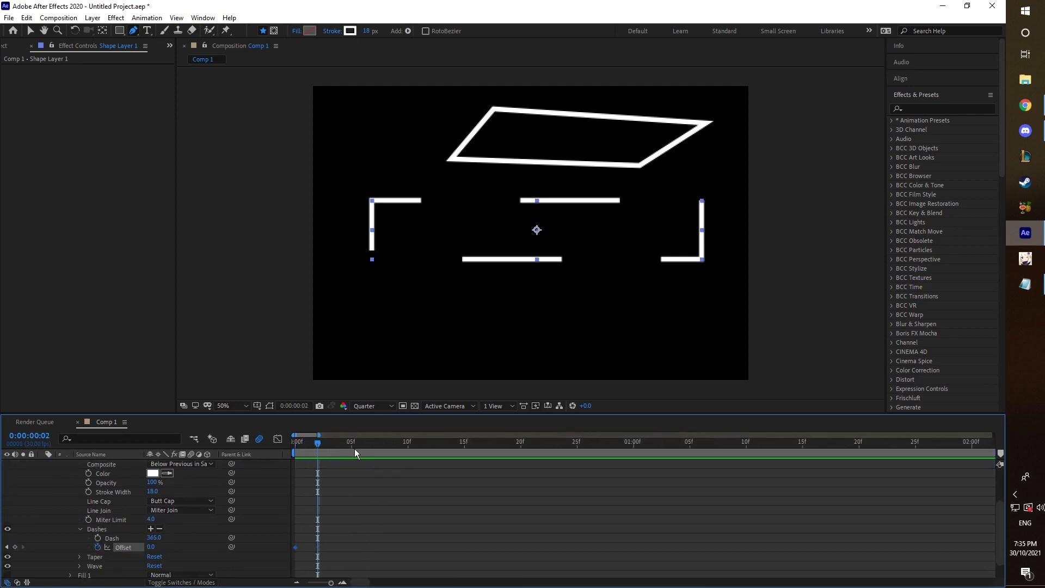
{"action": "left_click", "coordinate": [404, 451]}
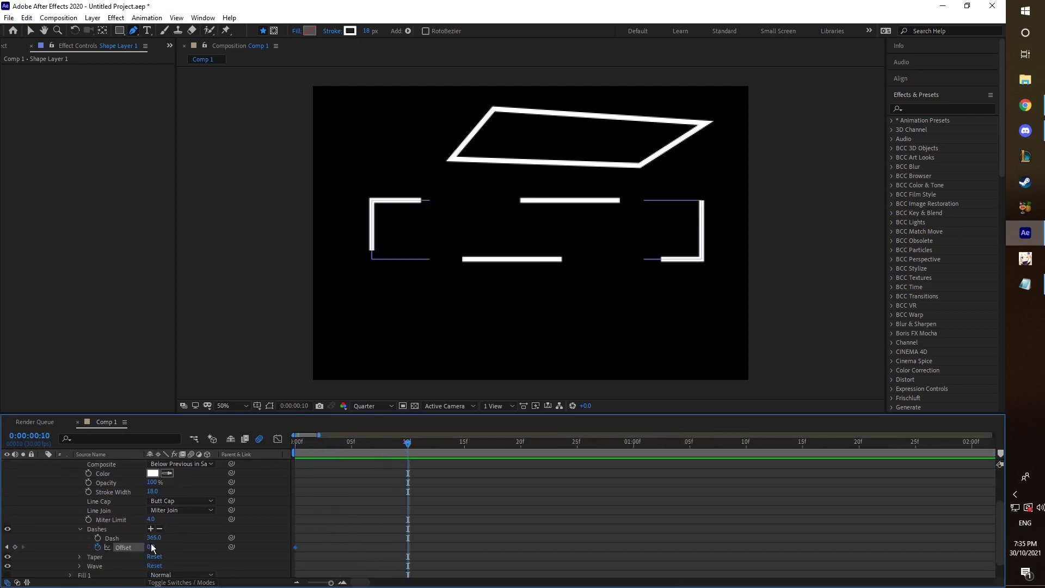
{"action": "left_click_drag", "start_coordinate": [152, 547], "coordinate": [153, 544]}
{"action": "type", "text": "80"}
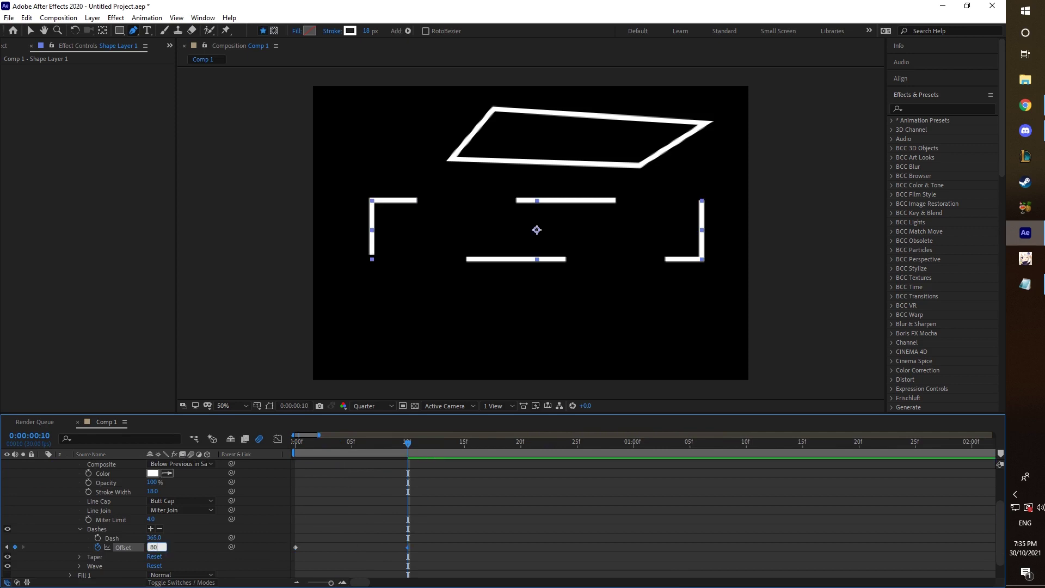
{"action": "key", "text": "Return"}
{"action": "mouse_move", "coordinate": [404, 442]}
{"action": "left_mouse_down"}
{"action": "mouse_move", "coordinate": [283, 459]}
{"action": "mouse_move", "coordinate": [400, 460]}
{"action": "left_mouse_up"}
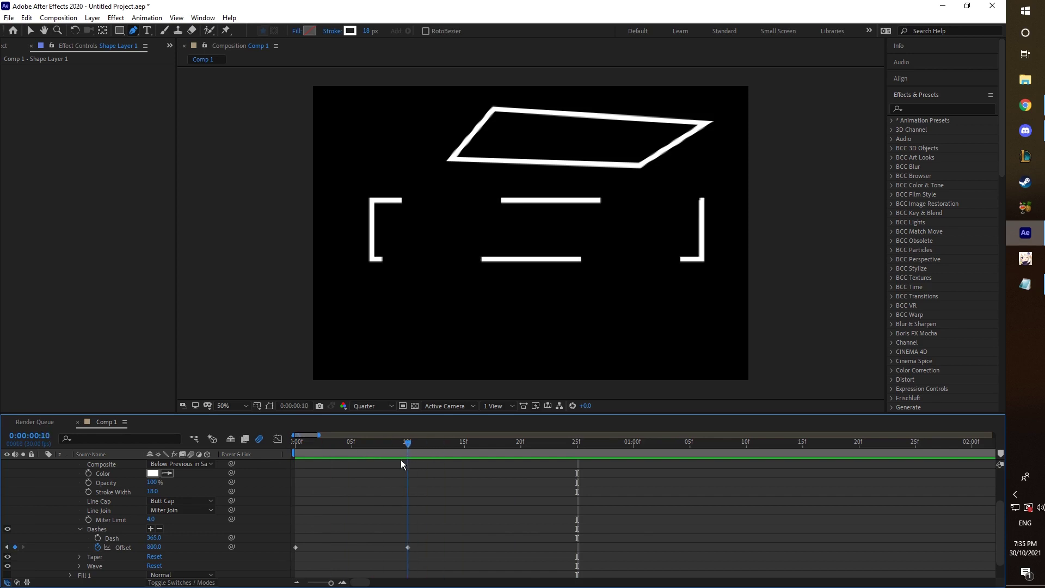
{"action": "left_click_drag", "start_coordinate": [408, 547], "coordinate": [520, 547]}
{"action": "key", "text": "Home"}
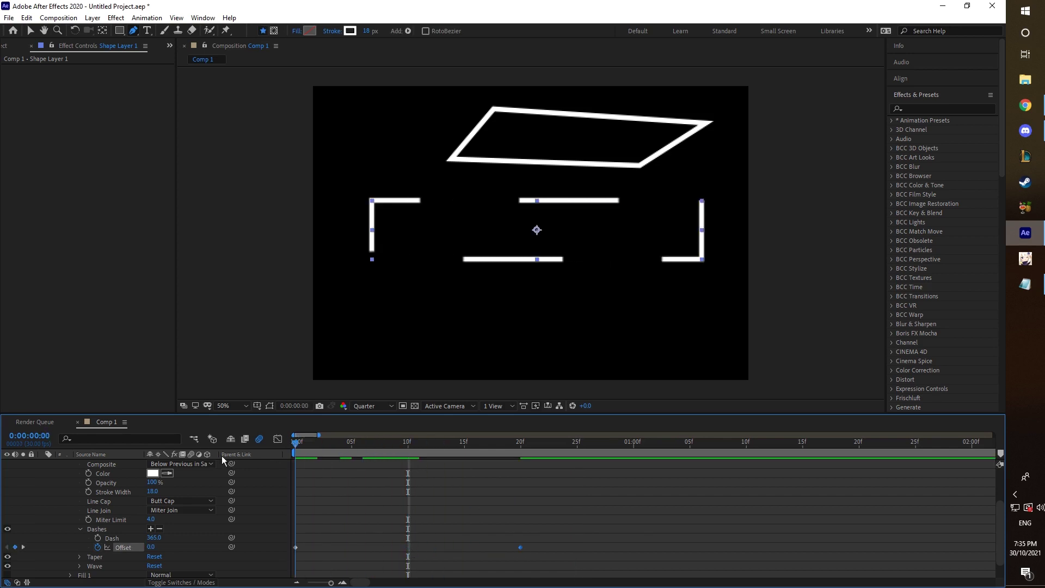
{"action": "key", "text": "space"}
{"action": "key", "text": "space"}
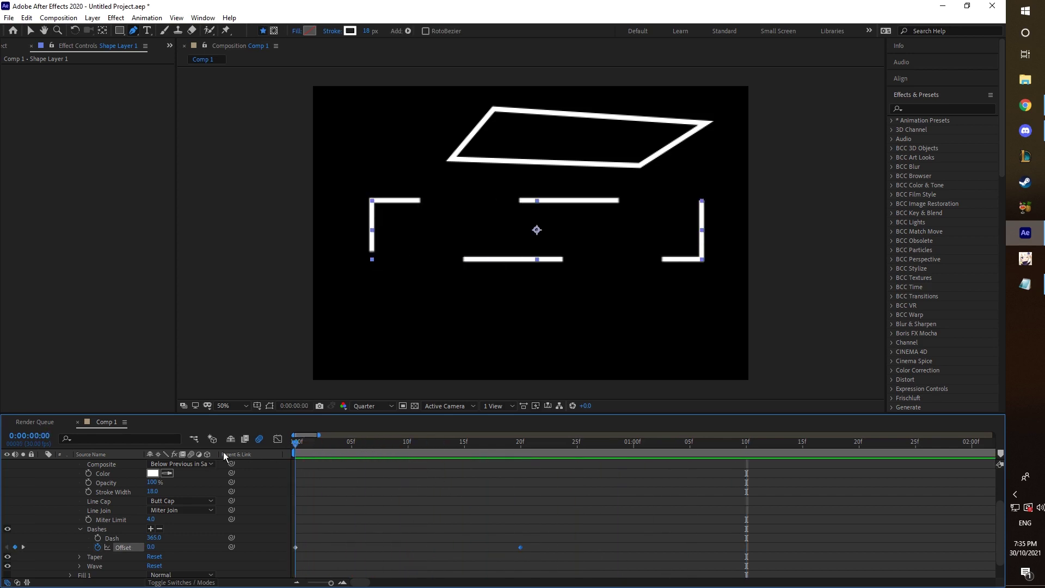
{"action": "key", "text": "space"}
Step: End the work area near frame 20 and trim both shape layers to 21 frames
{"action": "left_click", "coordinate": [520, 442]}
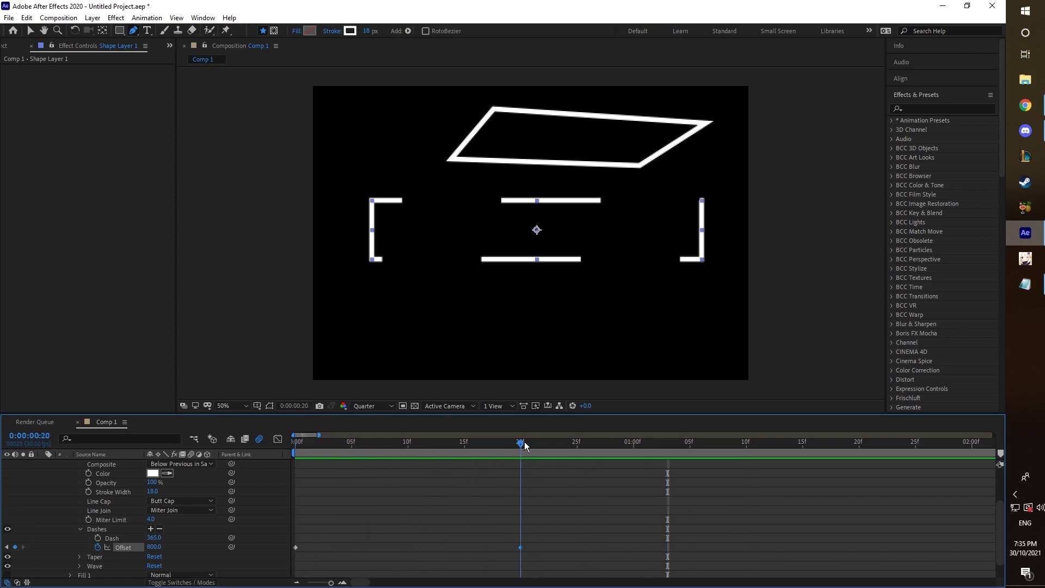
{"action": "key", "text": "n"}
{"action": "key", "text": "Home"}
{"action": "key", "text": "space"}
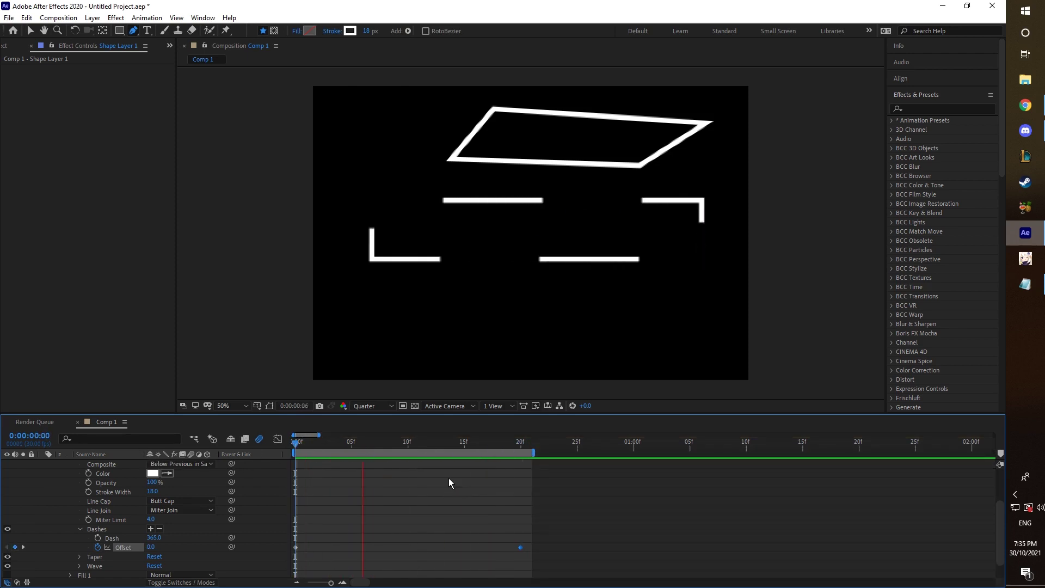
{"action": "scroll", "coordinate": [384, 512], "scroll_direction": "up", "scroll_amount": 3}
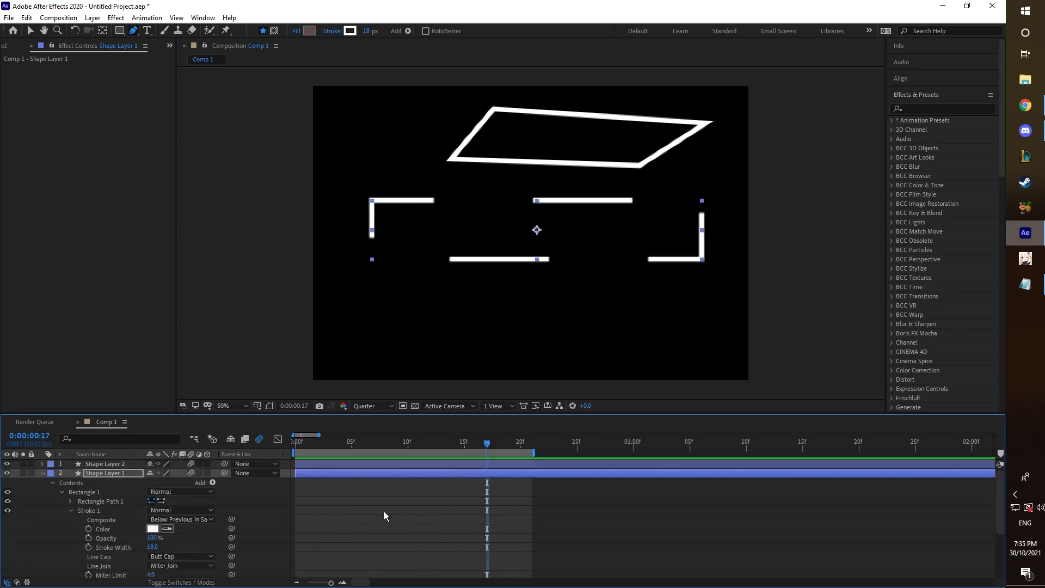
{"action": "left_click", "coordinate": [531, 455]}
{"action": "key", "text": "ctrl+a"}
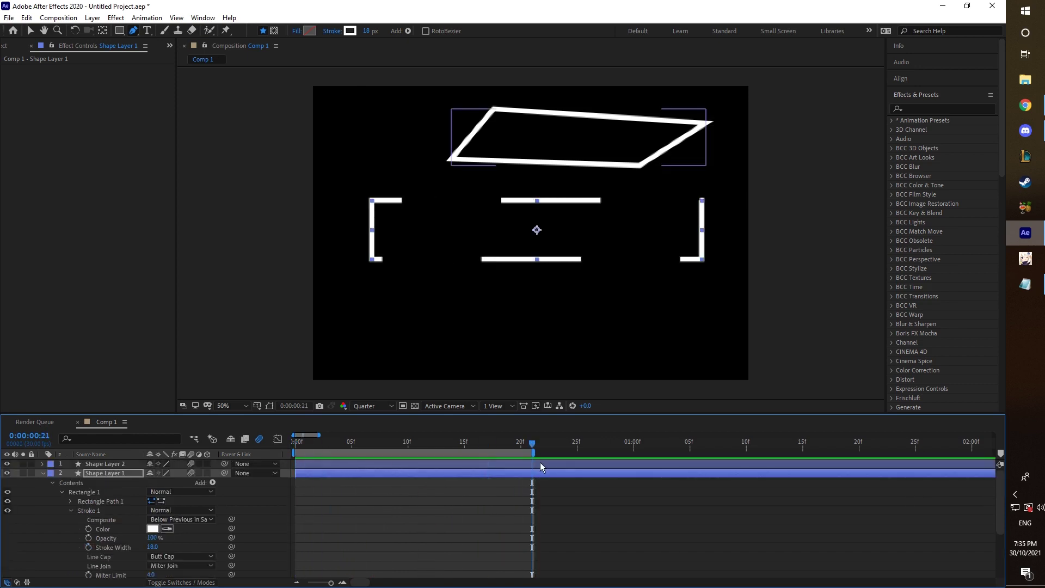
{"action": "key", "text": "alt+bracketright"}
{"action": "key", "text": "Home"}
{"action": "key", "text": "F2"}
{"action": "left_click", "coordinate": [299, 465]}
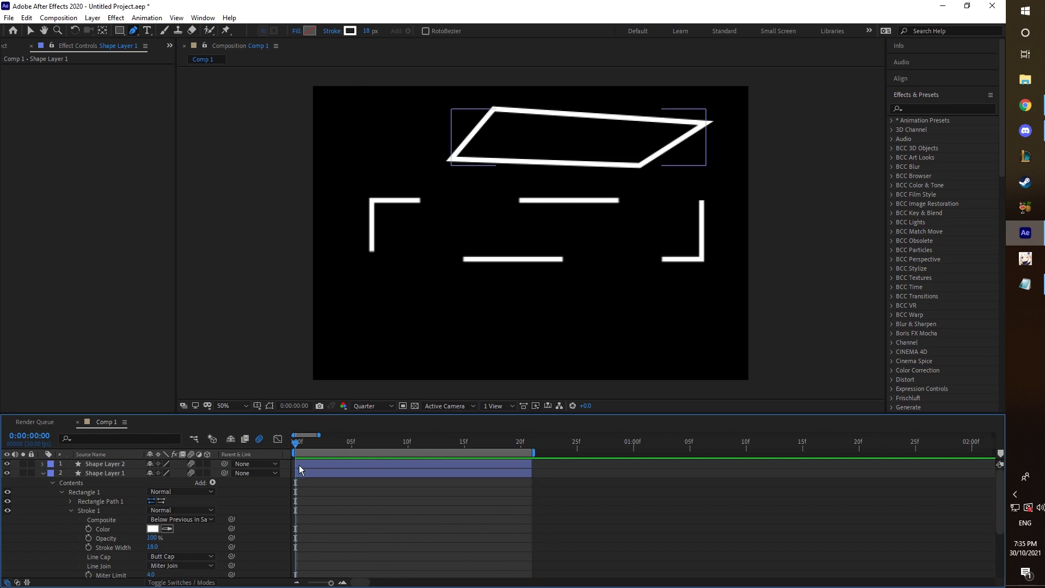
Step: Add Dashes to the parallelogram's Stroke 1 in Shape Layer 2
{"action": "left_click", "coordinate": [43, 474]}
{"action": "left_click", "coordinate": [42, 464]}
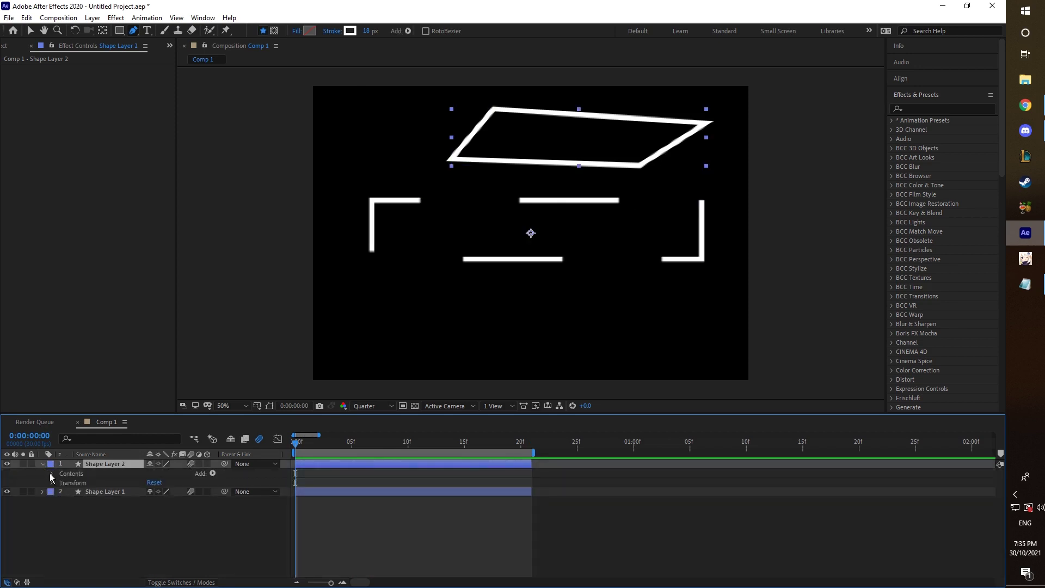
{"action": "left_click", "coordinate": [52, 474]}
{"action": "left_click", "coordinate": [62, 483]}
{"action": "left_click", "coordinate": [70, 501]}
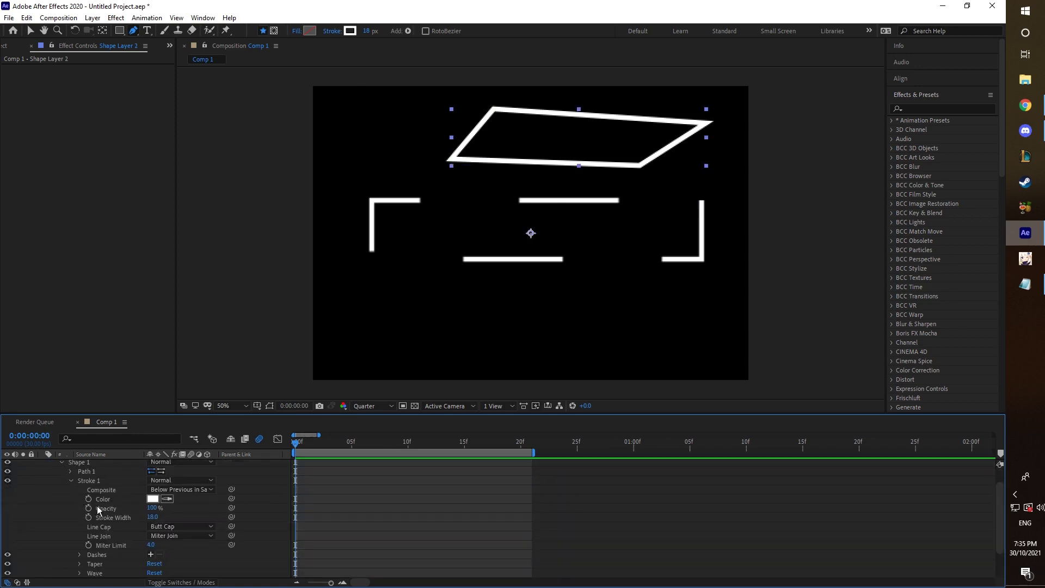
{"action": "scroll", "coordinate": [100, 511], "scroll_direction": "down", "scroll_amount": 2}
{"action": "scroll", "coordinate": [115, 527], "scroll_direction": "up", "scroll_amount": 1}
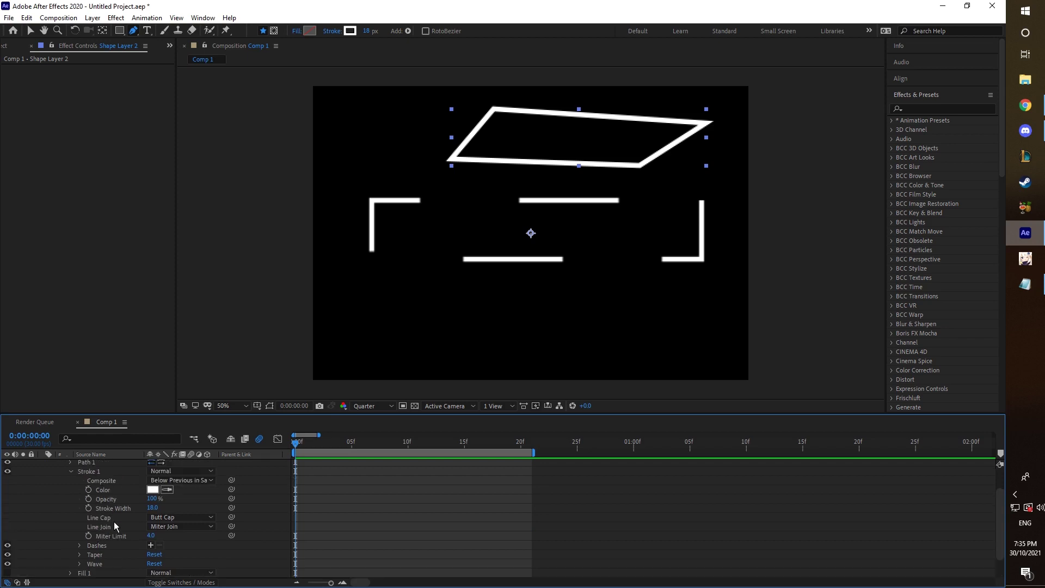
{"action": "left_click", "coordinate": [151, 546]}
{"action": "scroll", "coordinate": [109, 542], "scroll_direction": "down", "scroll_amount": 1}
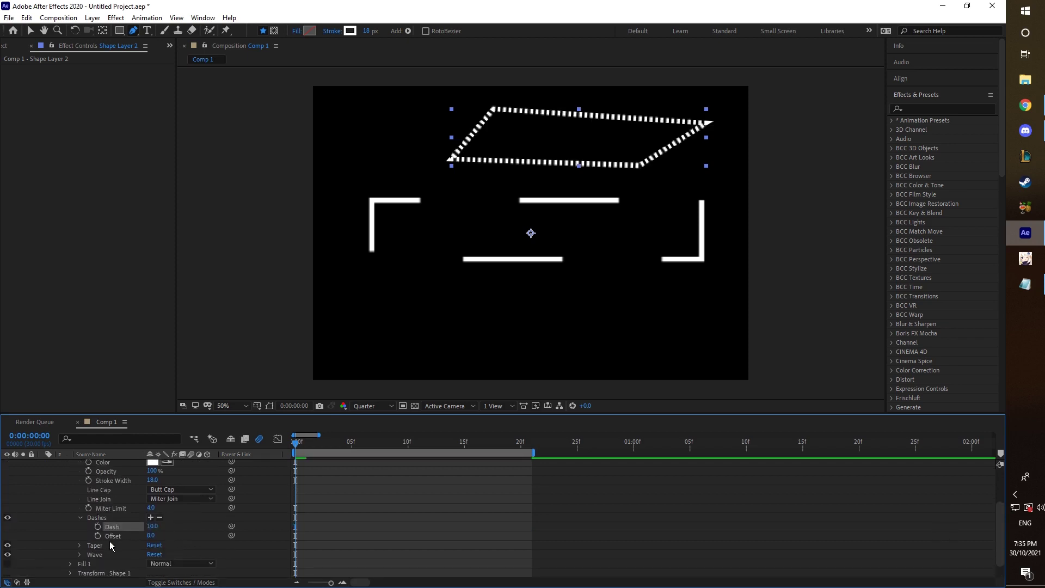
Step: Keyframe the parallelogram's Offset from 0 to -800 at the work-area end, Dash 75
{"action": "left_click", "coordinate": [98, 535]}
{"action": "left_click_drag", "start_coordinate": [364, 441], "coordinate": [363, 442]}
{"action": "type", "text": "-800"}
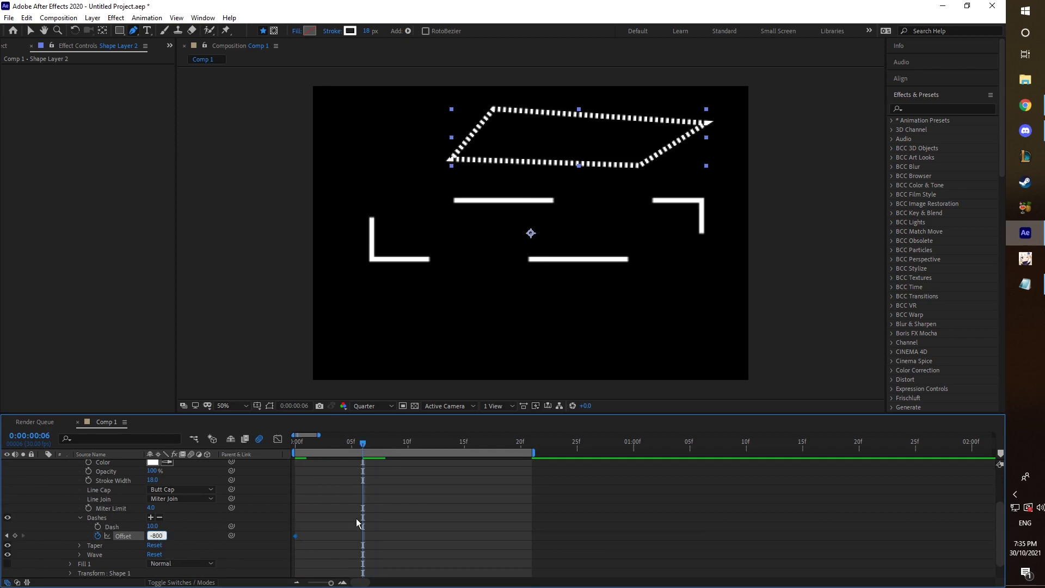
{"action": "key", "text": "Return"}
{"action": "left_click_drag", "start_coordinate": [363, 536], "coordinate": [532, 536]}
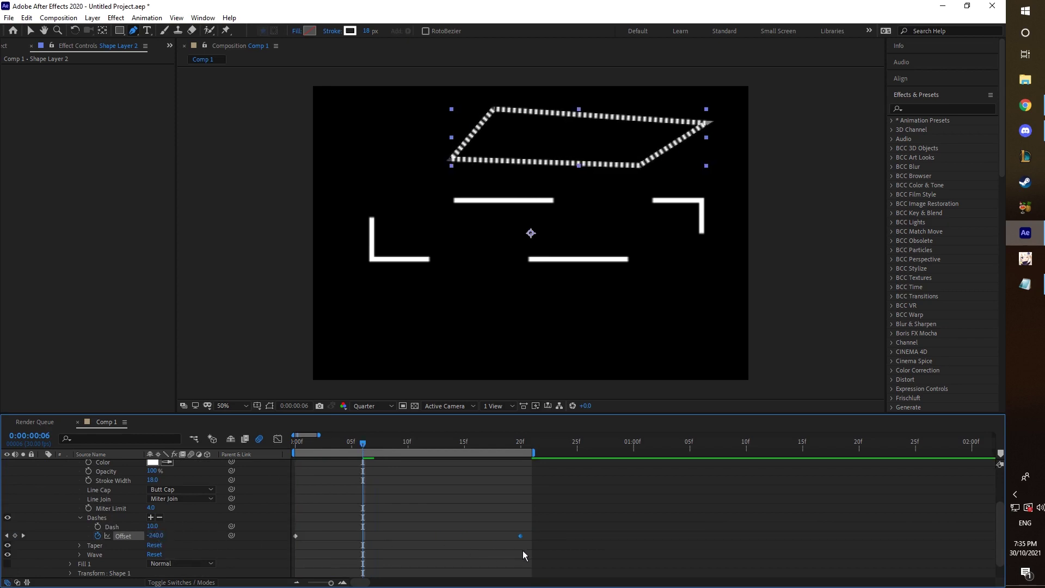
{"action": "left_click_drag", "start_coordinate": [153, 526], "coordinate": [180, 516]}
{"action": "key", "text": "space"}
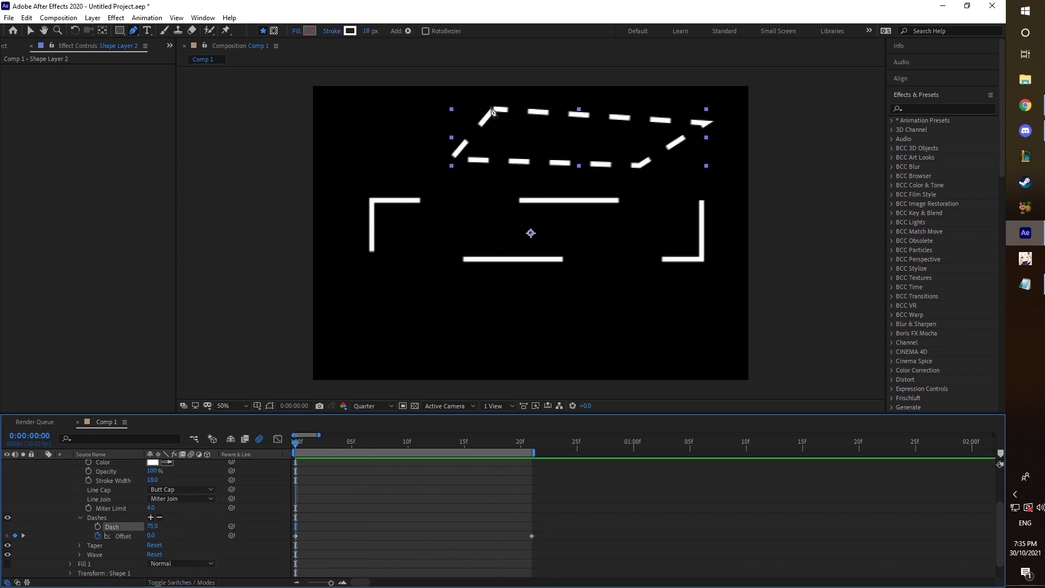
Step: Tune the parallelogram's dash length between 65 and 75 while previewing, then zoom back to 50%
{"action": "scroll", "coordinate": [490, 168], "scroll_direction": "up", "scroll_amount": 1}
{"action": "scroll", "coordinate": [482, 175], "scroll_direction": "up", "scroll_amount": 1}
{"action": "left_click_drag", "start_coordinate": [363, 446], "coordinate": [386, 446]}
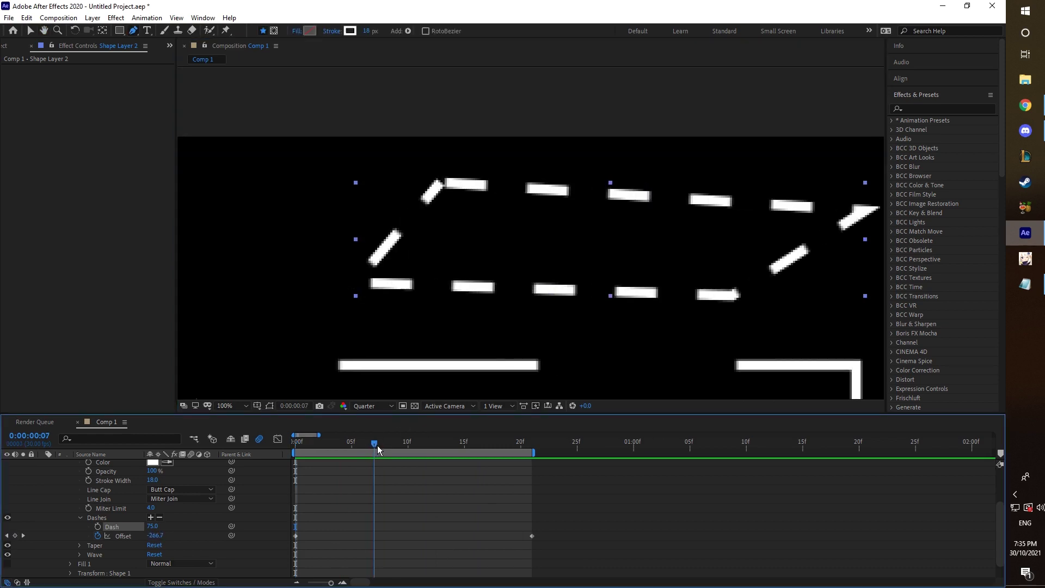
{"action": "left_click_drag", "start_coordinate": [148, 526], "coordinate": [144, 526]}
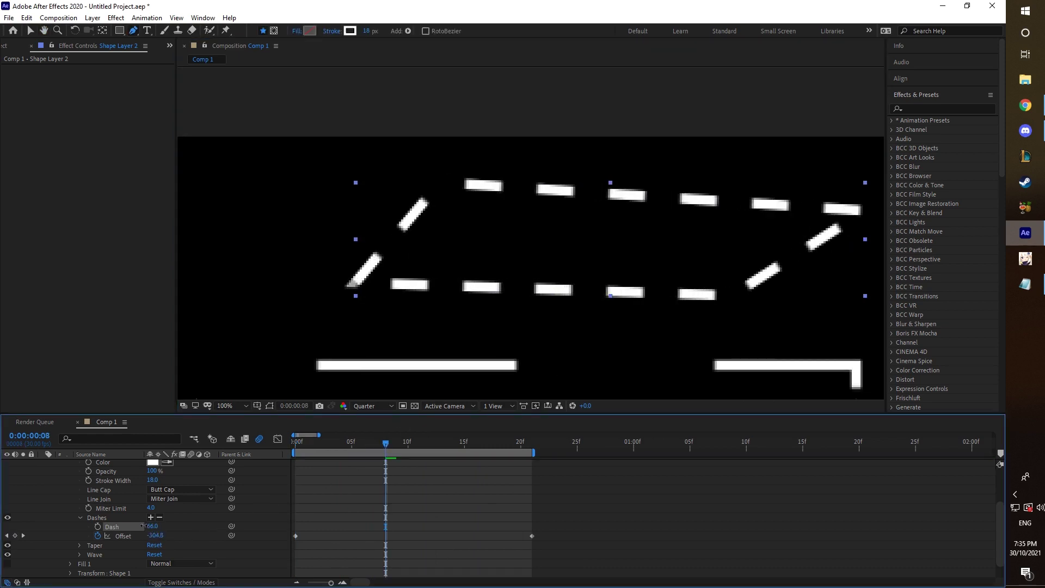
{"action": "key", "text": "space"}
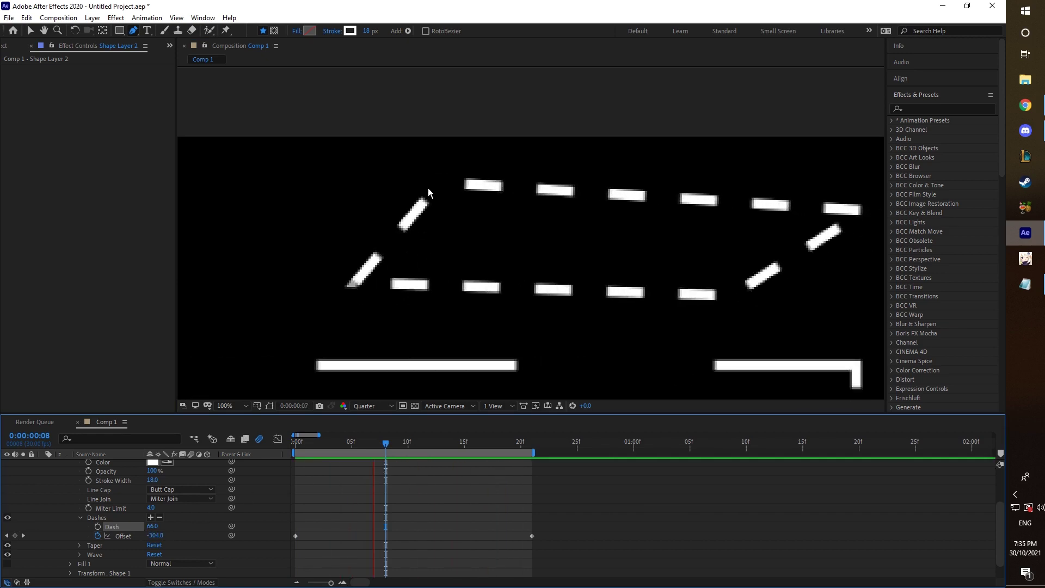
{"action": "key", "text": "space"}
{"action": "left_click_drag", "start_coordinate": [152, 527], "coordinate": [153, 526]}
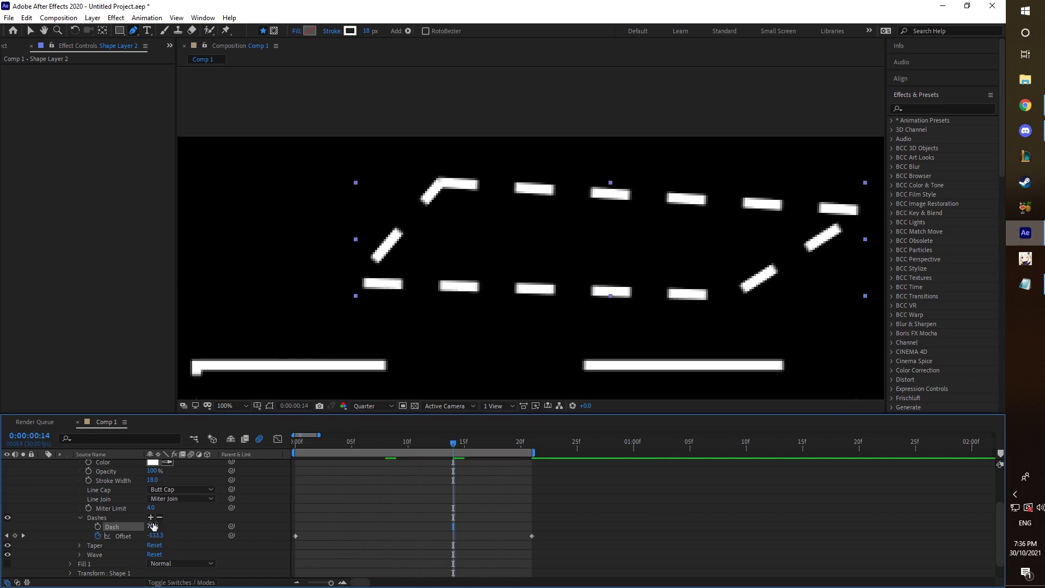
{"action": "key", "text": "space"}
{"action": "key", "text": "space"}
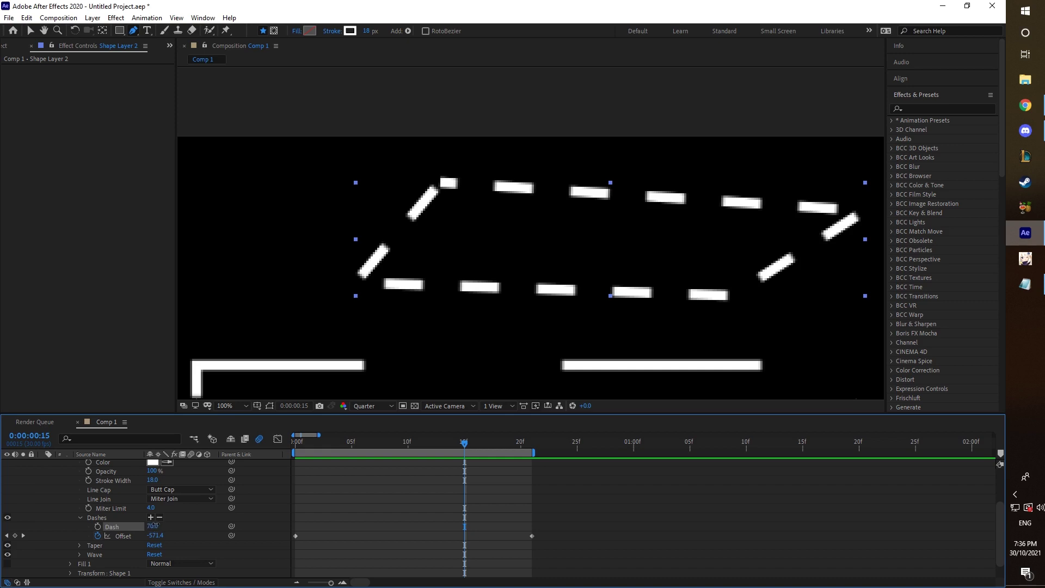
{"action": "left_click_drag", "start_coordinate": [155, 526], "coordinate": [157, 527]}
{"action": "key", "text": "space"}
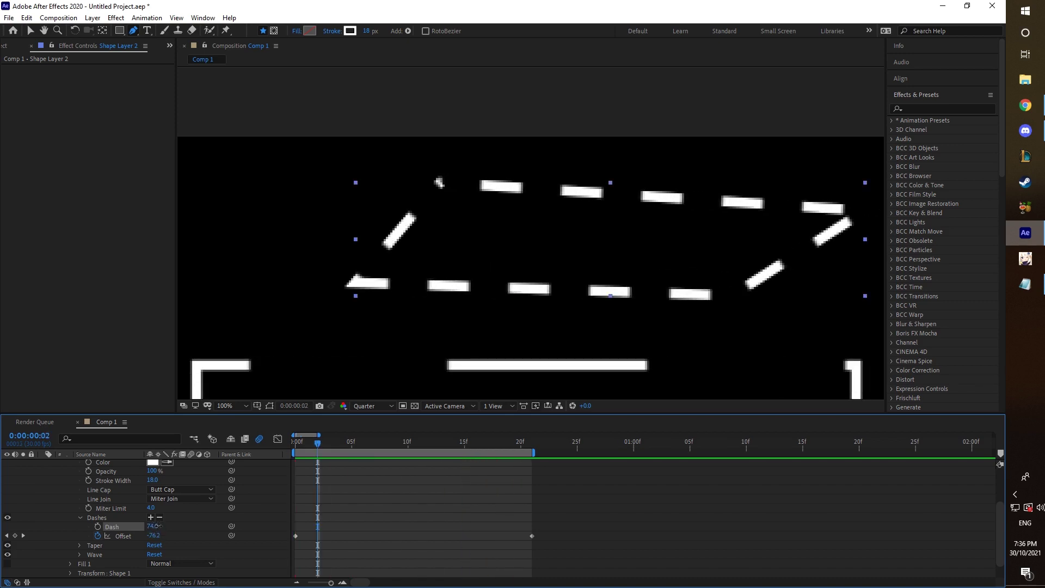
{"action": "left_click_drag", "start_coordinate": [313, 446], "coordinate": [296, 445]}
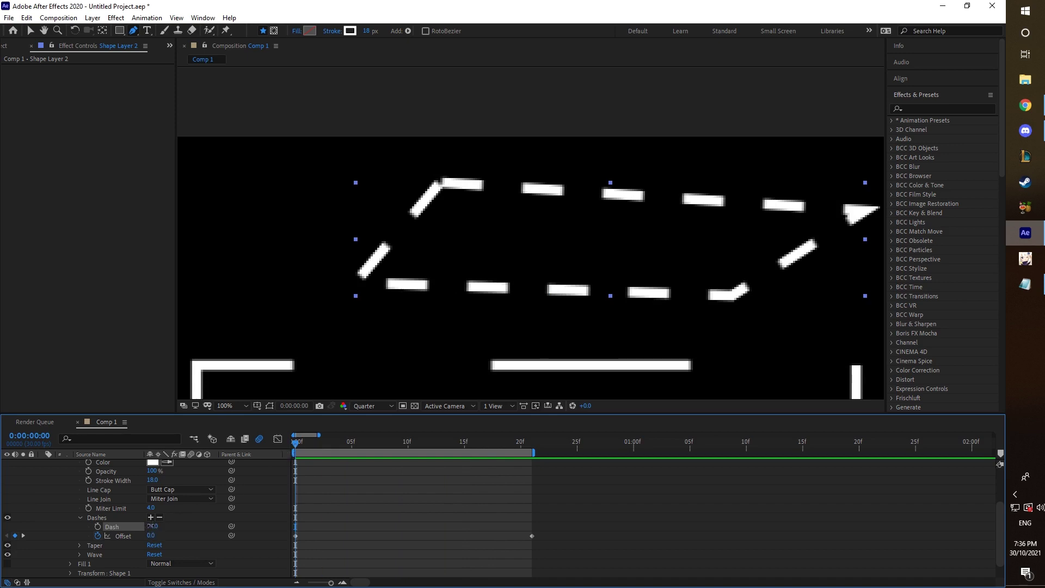
{"action": "left_click_drag", "start_coordinate": [151, 526], "coordinate": [149, 525]}
{"action": "key", "text": "space"}
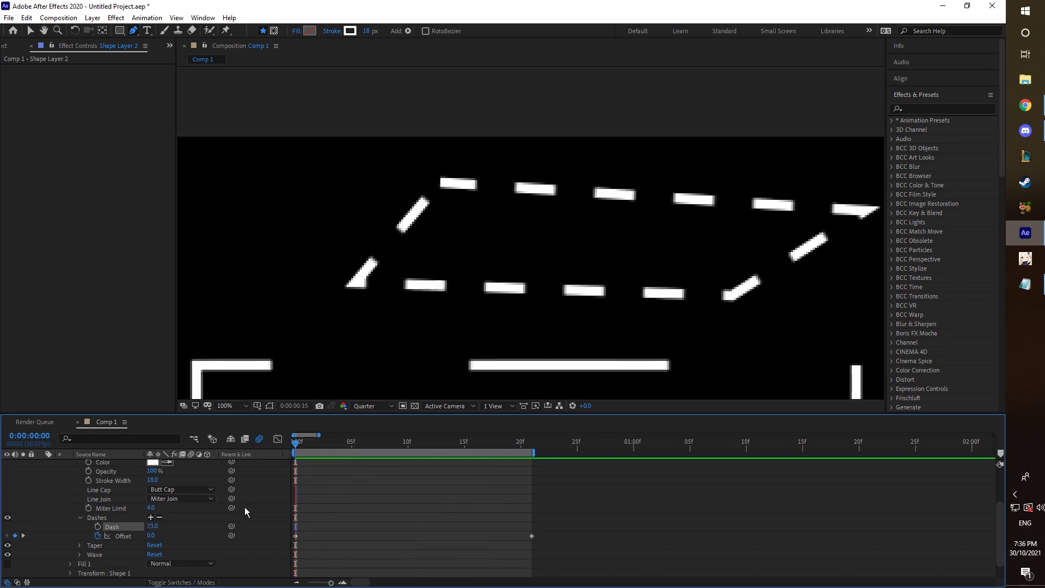
{"action": "key", "text": "comma"}
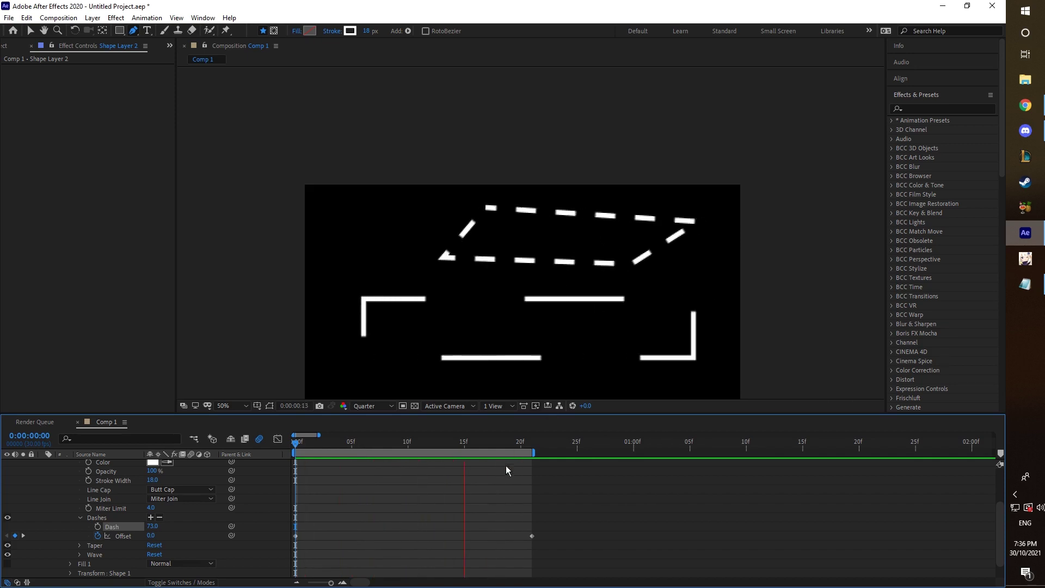
Step: Show only the keyframed Offset properties of both layers with U
{"action": "key", "text": "u"}
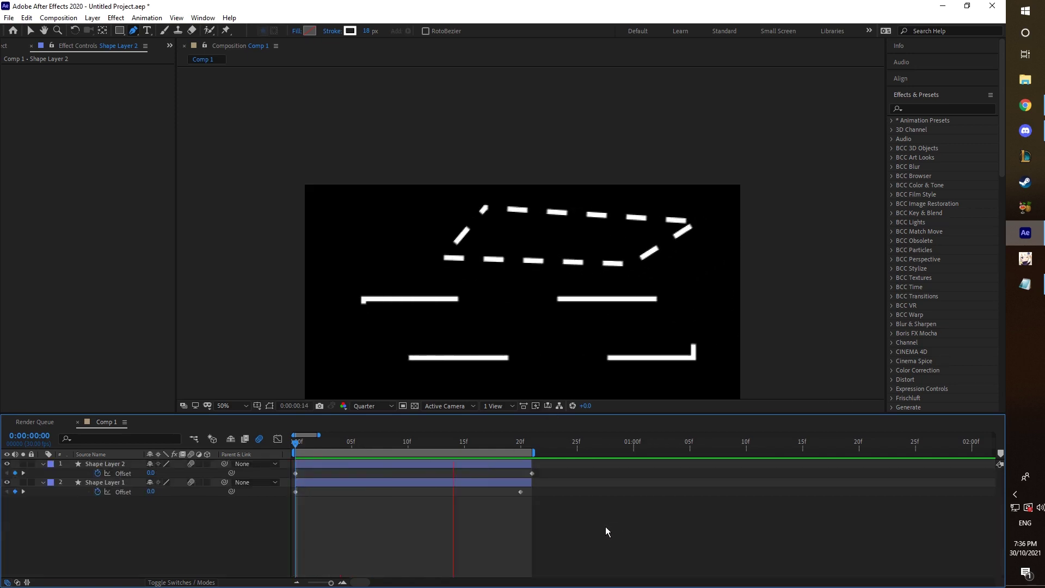
{"action": "left_click_drag", "start_coordinate": [569, 321], "coordinate": [566, 279]}
{"action": "key", "text": "g"}
Step: Apply Deep Glow to the parallelogram layer and set its Radius to 250
{"action": "left_click", "coordinate": [945, 109]}
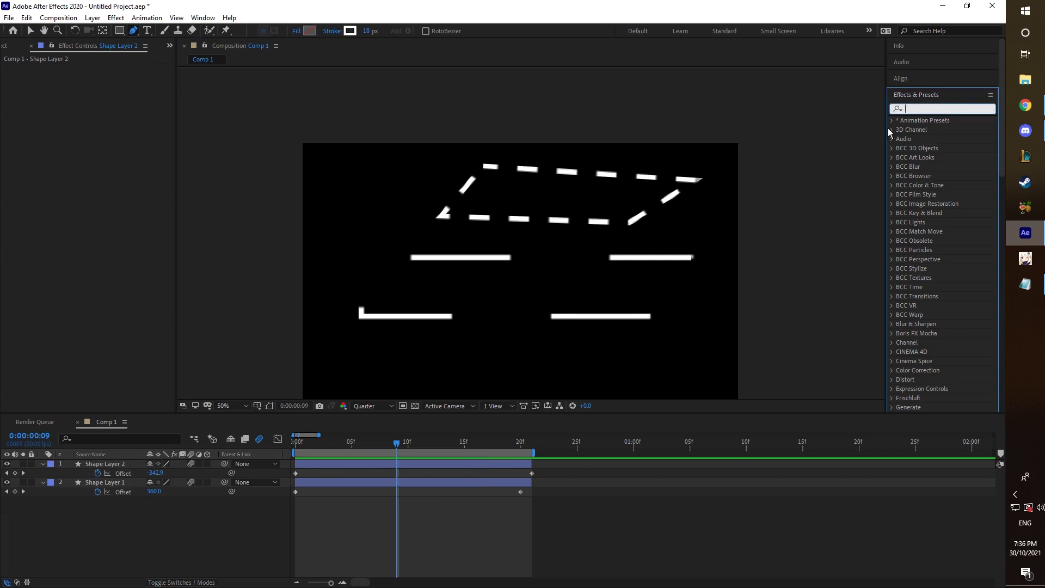
{"action": "type", "text": "de"}
{"action": "left_click", "coordinate": [896, 108]}
{"action": "type", "text": "e"}
{"action": "left_click_drag", "start_coordinate": [931, 166], "coordinate": [400, 469]}
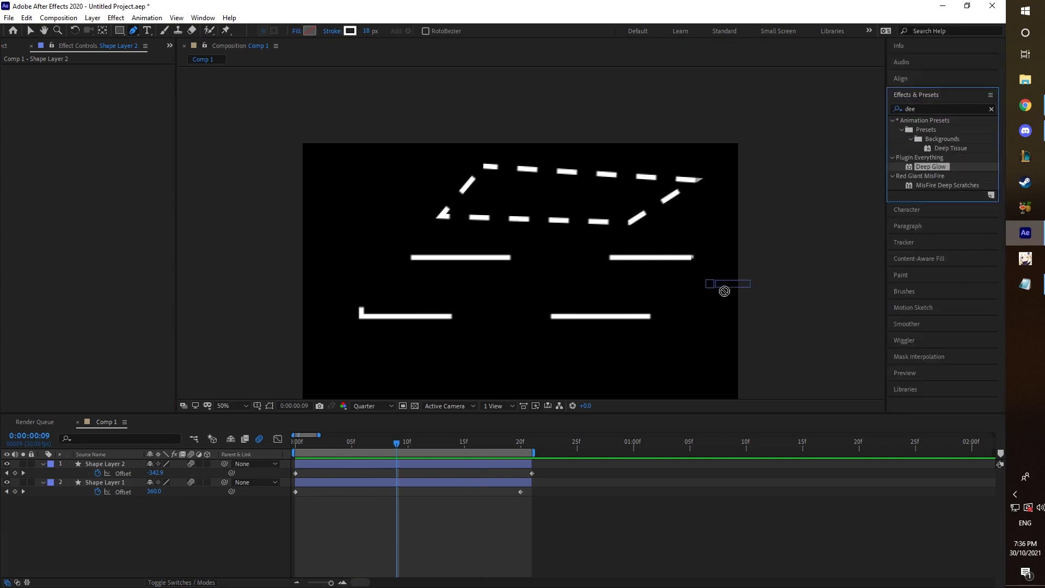
{"action": "key", "text": "v"}
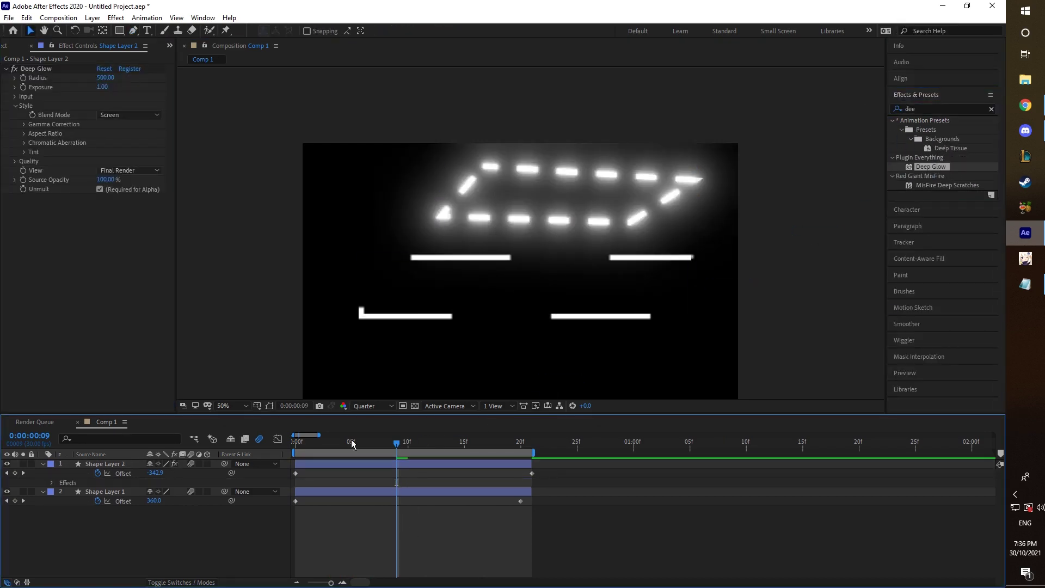
{"action": "left_click", "coordinate": [106, 78]}
{"action": "type", "text": "250"}
{"action": "key", "text": "Return"}
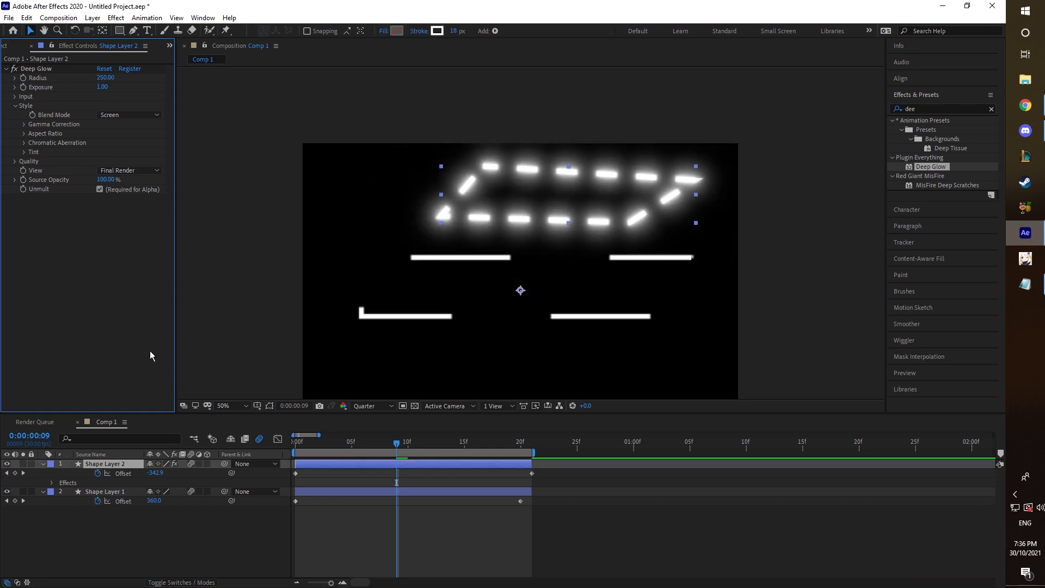
Step: Search Effects & Presets for 'gradient'
{"action": "left_click", "coordinate": [992, 109]}
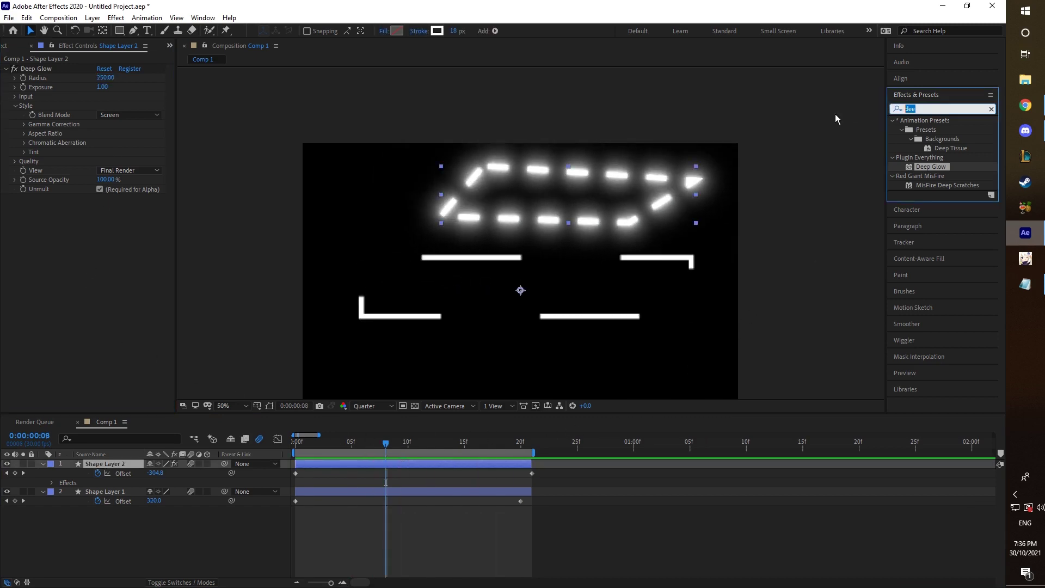
{"action": "type", "text": "graid"}
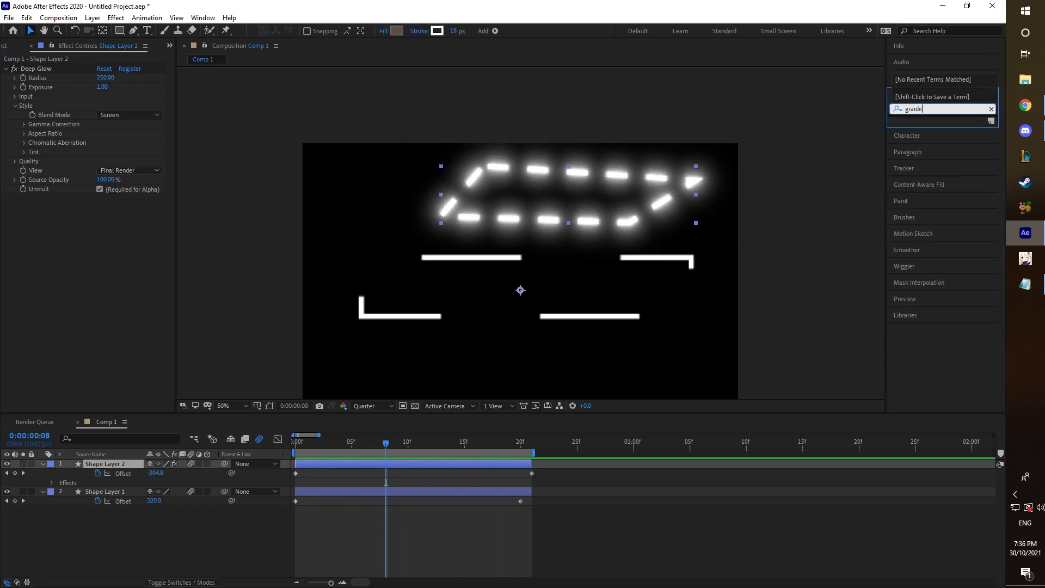
{"action": "key", "text": "BackSpace"}
{"action": "key", "text": "BackSpace"}
{"action": "type", "text": "dient"}
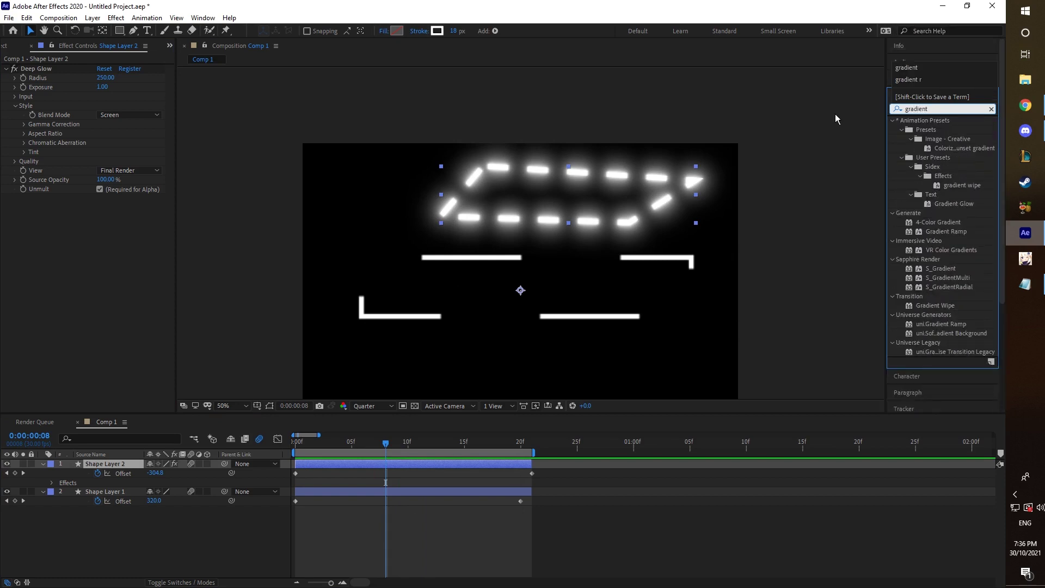
Step: Apply Gradient Ramp to the parallelogram with a cyan Start Color and a dark End Color
{"action": "left_click_drag", "start_coordinate": [947, 231], "coordinate": [70, 66]}
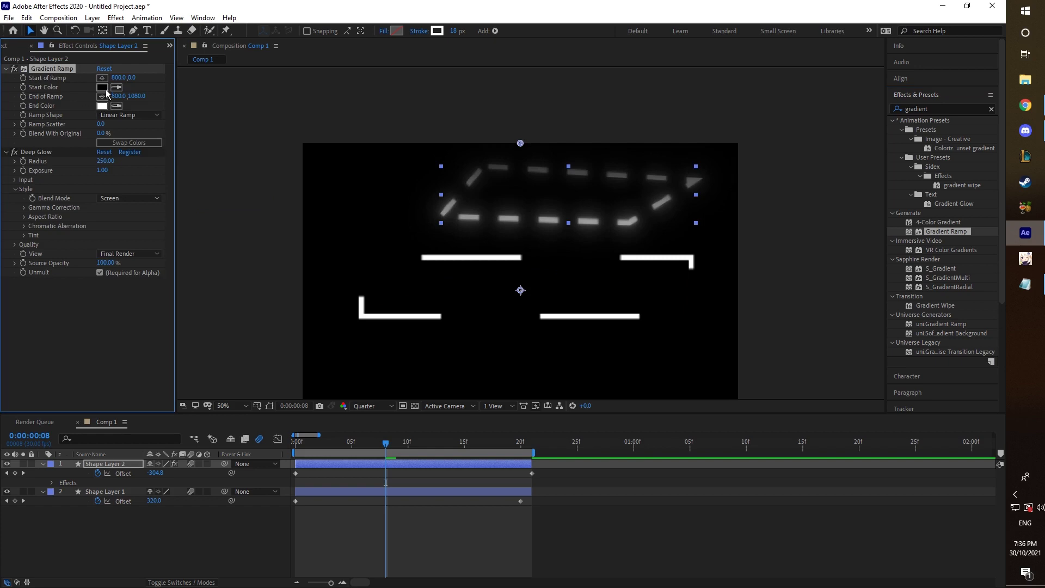
{"action": "left_click", "coordinate": [106, 89]}
{"action": "key", "text": "Return"}
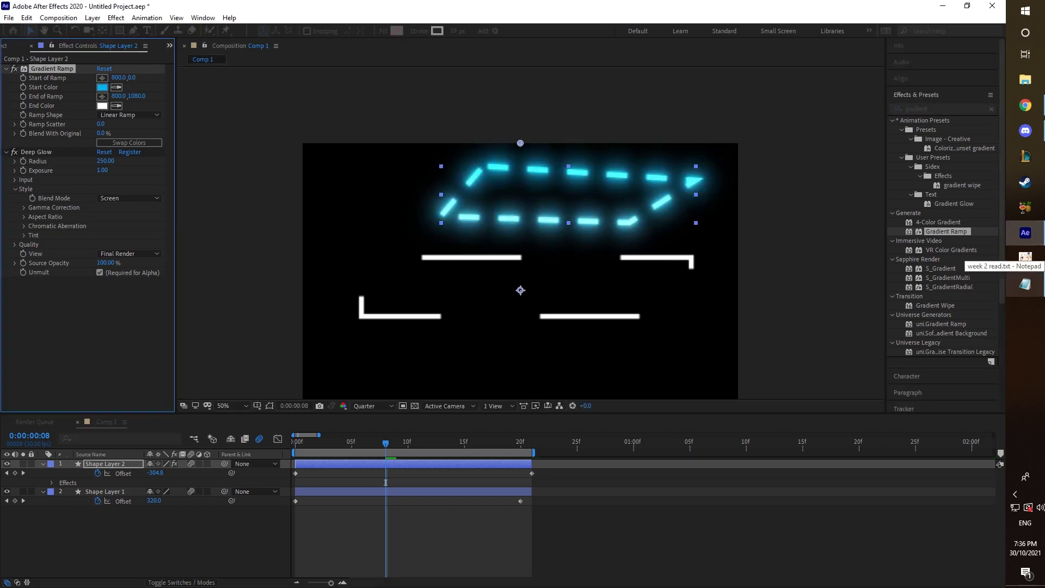
{"action": "left_click", "coordinate": [104, 106]}
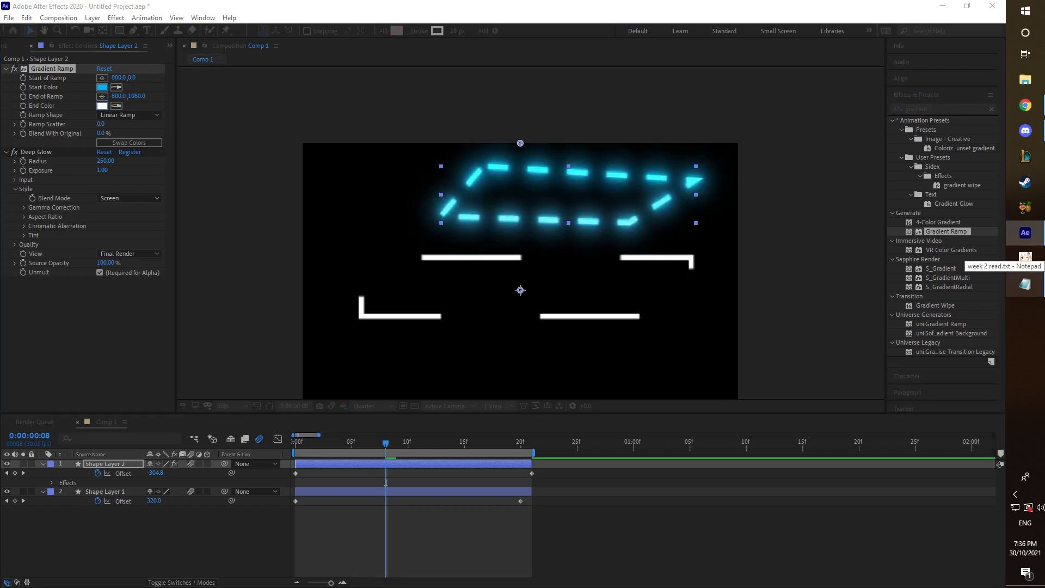
{"action": "key", "text": "Return"}
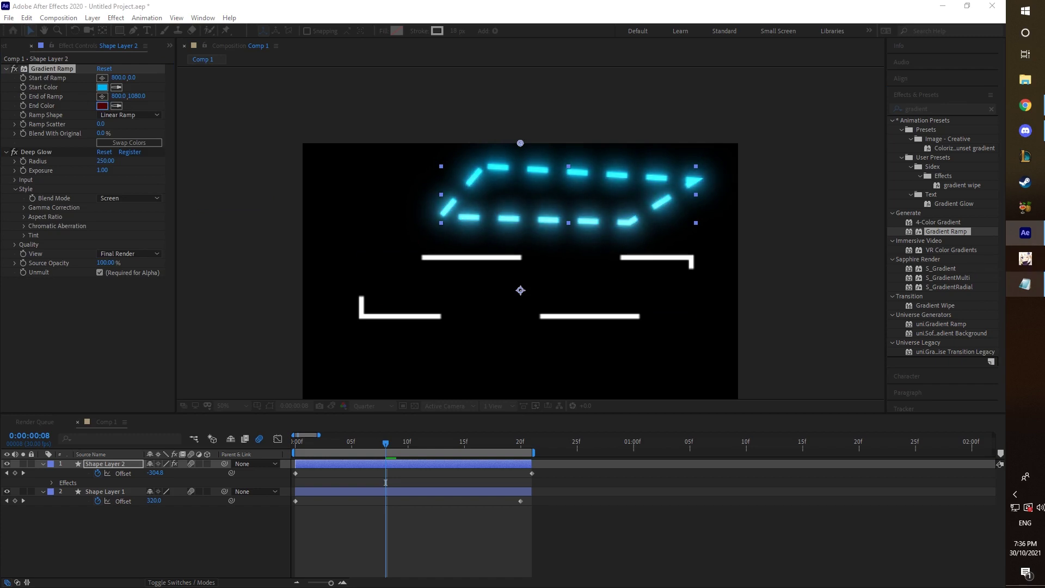
{"action": "key", "text": "ctrl+z"}
{"action": "key", "text": "ctrl+z"}
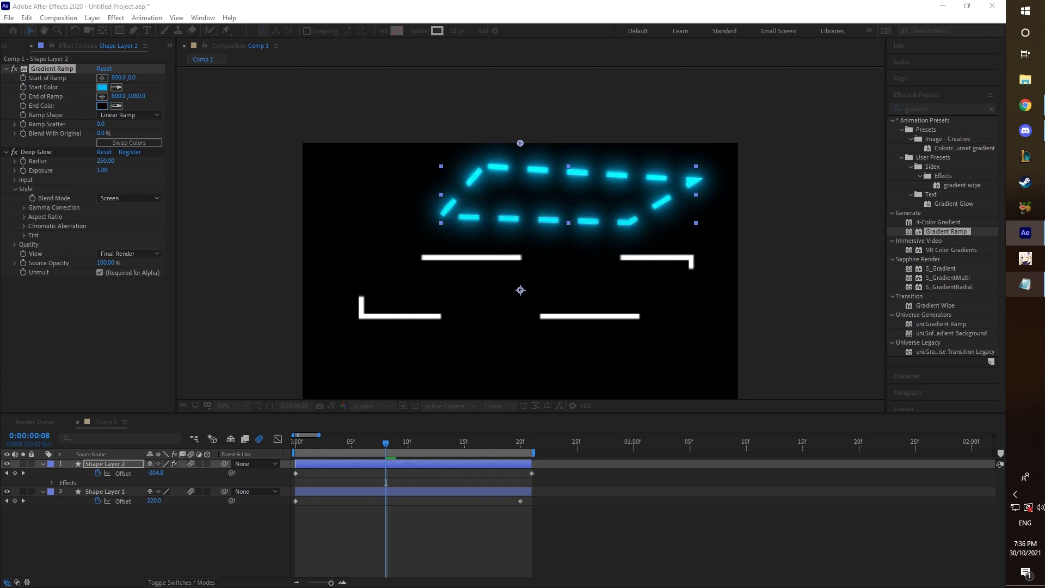
{"action": "key", "text": "ctrl+z"}
{"action": "key", "text": "Return"}
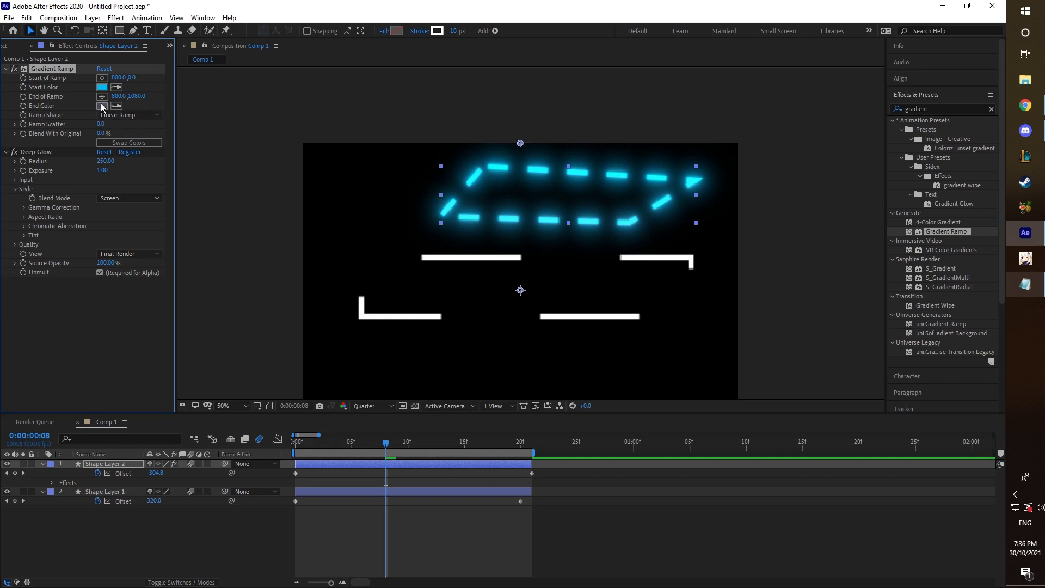
Step: Place the ramp's start and end points across the parallelogram, shading cyan to violet, and preview
{"action": "left_click_drag", "start_coordinate": [116, 96], "coordinate": [357, 109]}
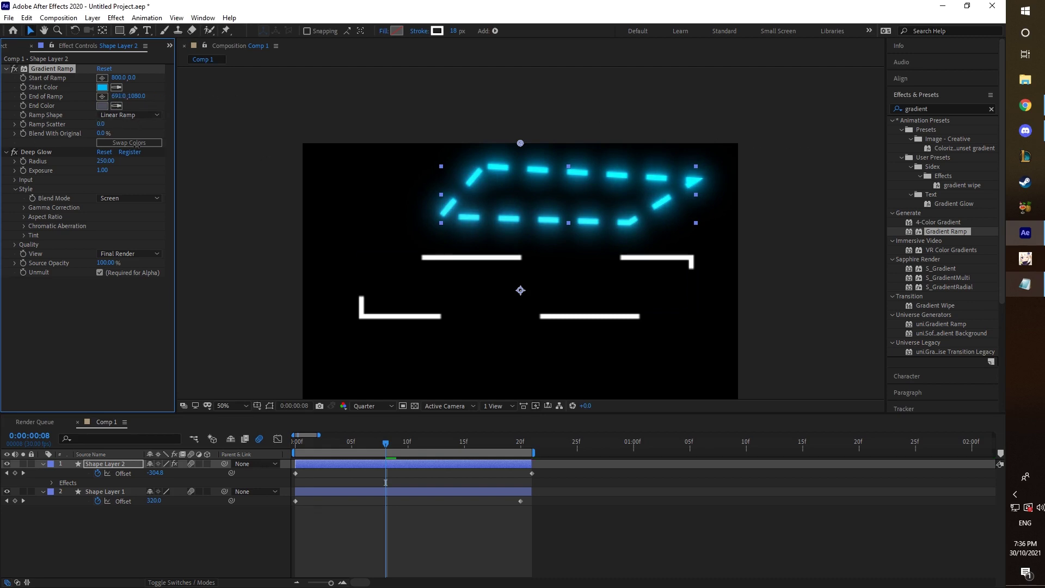
{"action": "left_click_drag", "start_coordinate": [410, 153], "coordinate": [206, 135]}
{"action": "left_click_drag", "start_coordinate": [521, 143], "coordinate": [524, 175]}
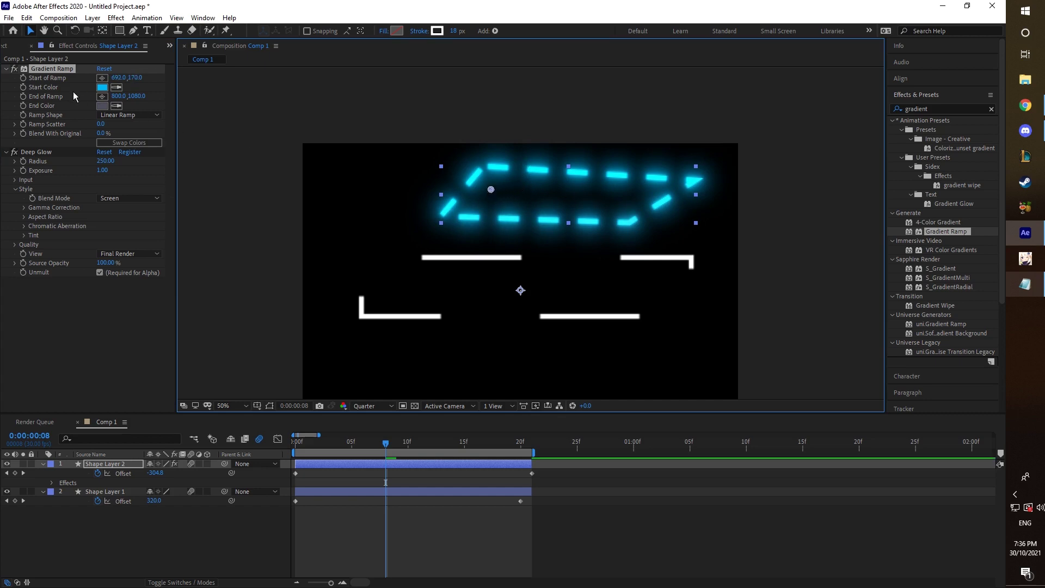
{"action": "left_click", "coordinate": [102, 97]}
{"action": "left_click_drag", "start_coordinate": [681, 200], "coordinate": [602, 222]}
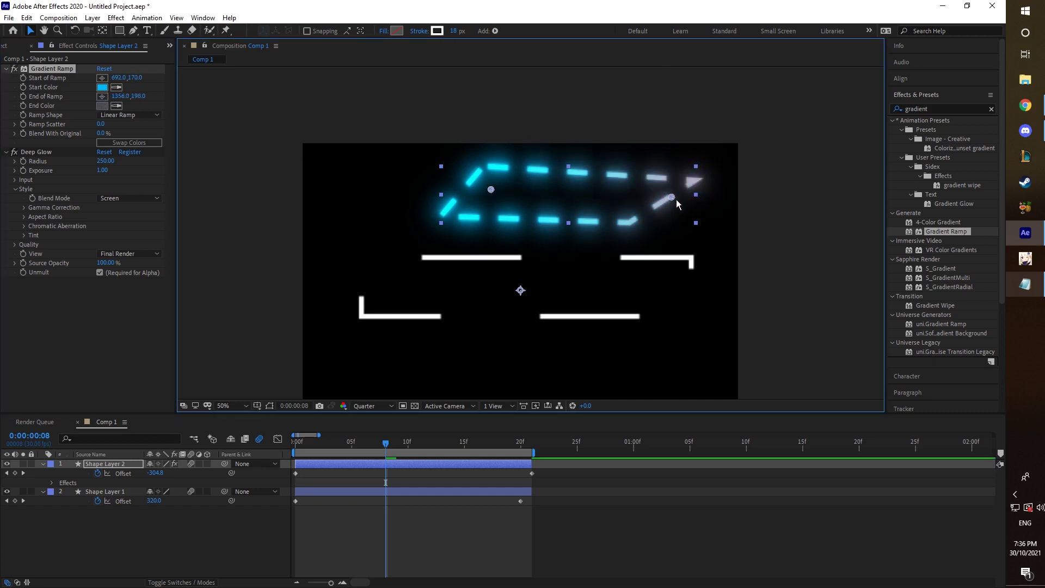
{"action": "mouse_move", "coordinate": [491, 190]}
{"action": "left_mouse_down"}
{"action": "mouse_move", "coordinate": [501, 156]}
{"action": "mouse_move", "coordinate": [512, 155]}
{"action": "left_mouse_up"}
{"action": "key", "text": "space"}
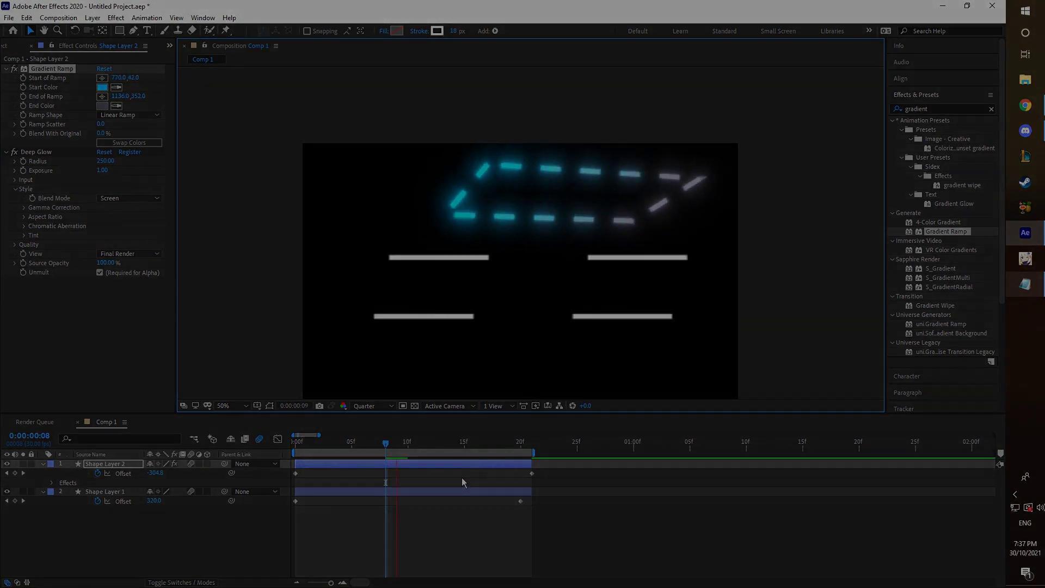